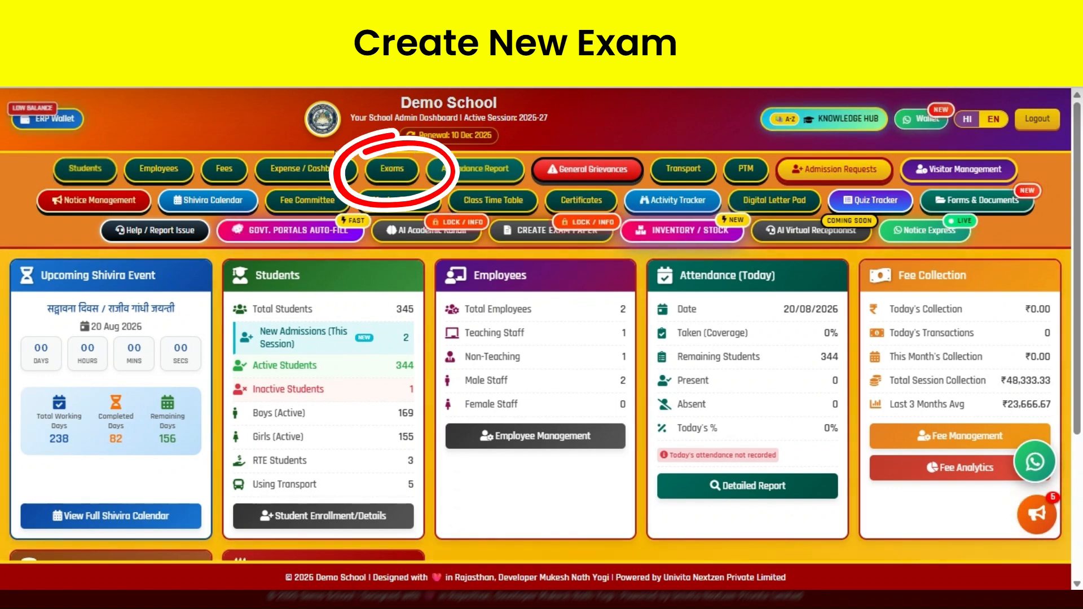
# - Open the form for creating a new exam in the exam management section
pyautogui.click(398, 168)
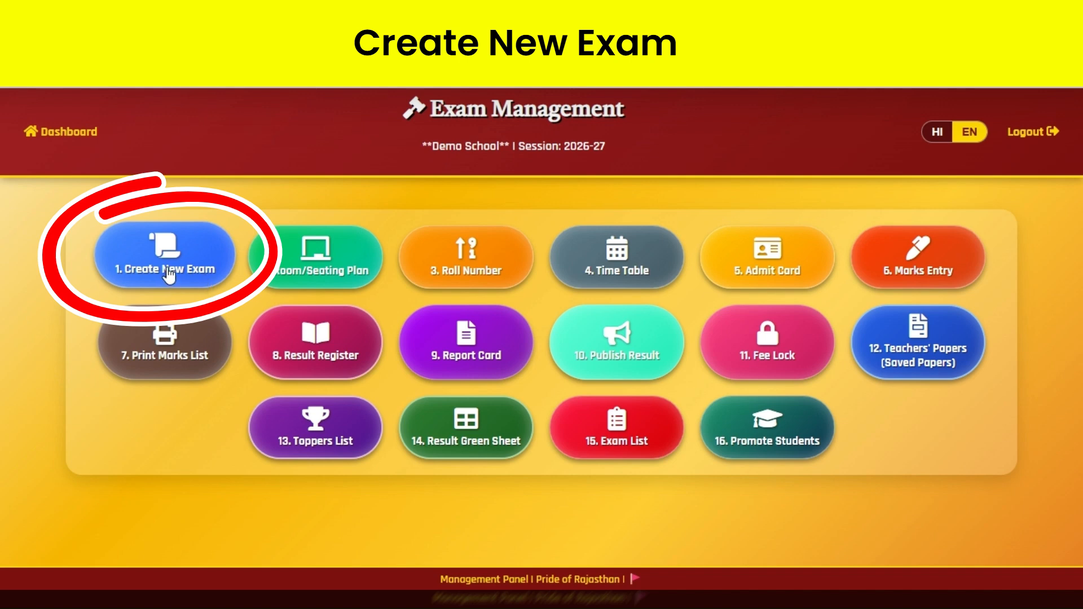
pyautogui.click(937, 135)
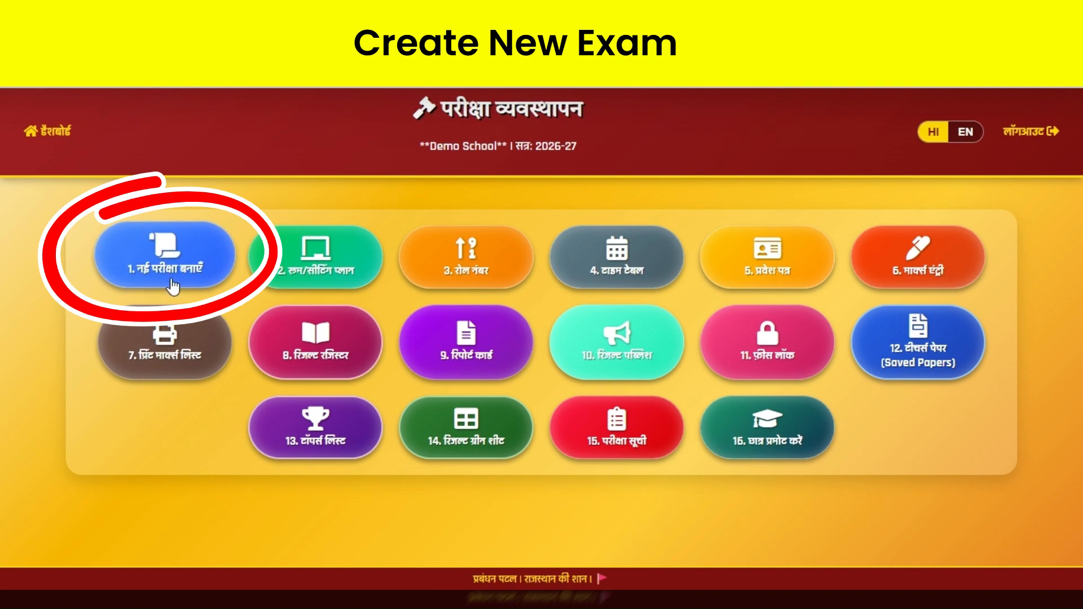
pyautogui.click(965, 133)
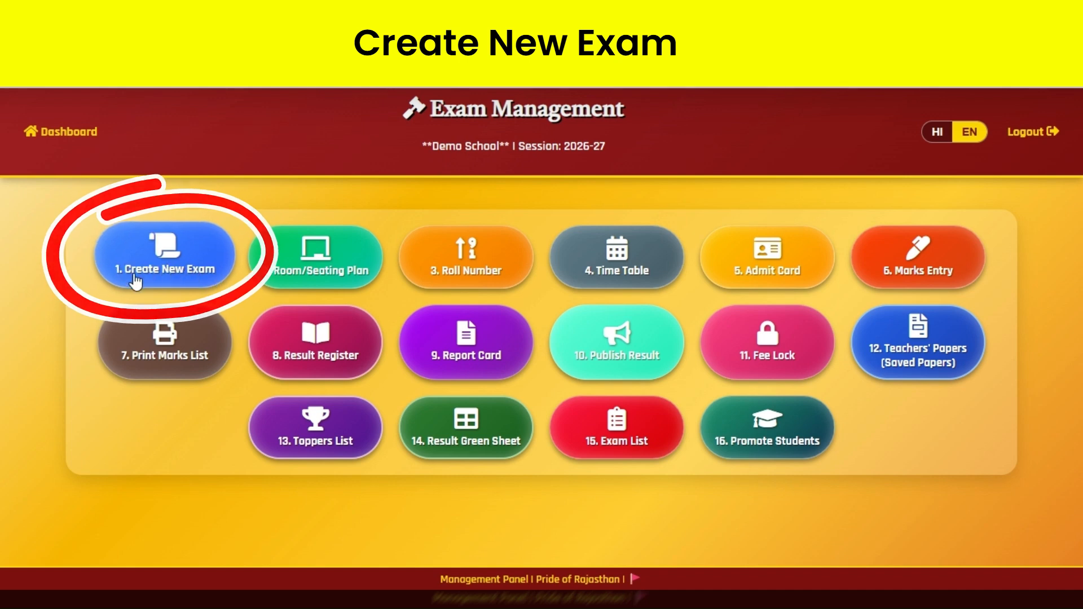
pyautogui.click(181, 271)
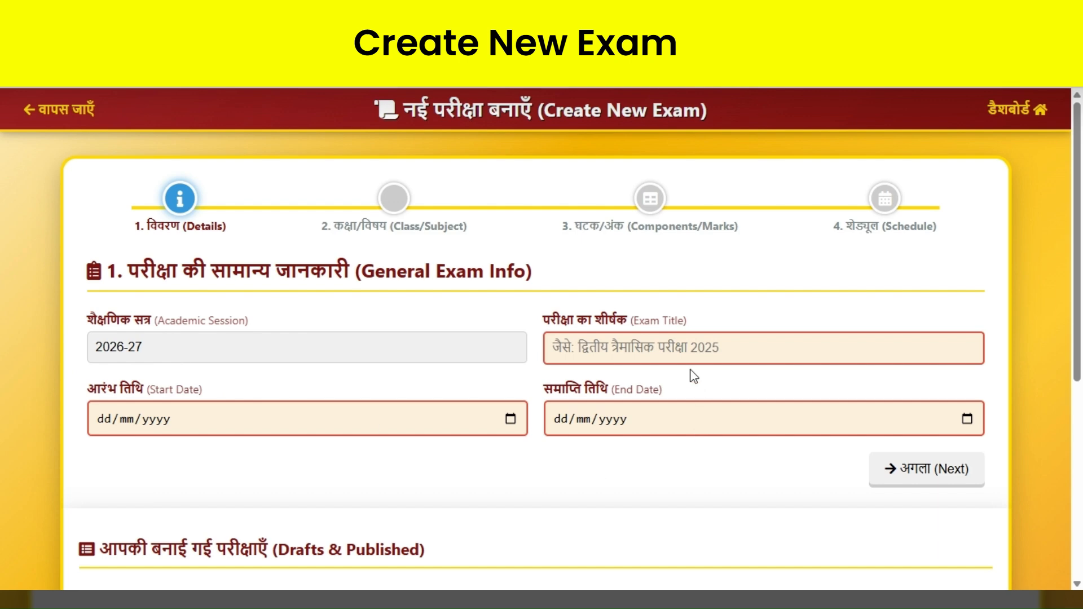
# - Enter "2nd test" as the exam title
pyautogui.click(608, 350)
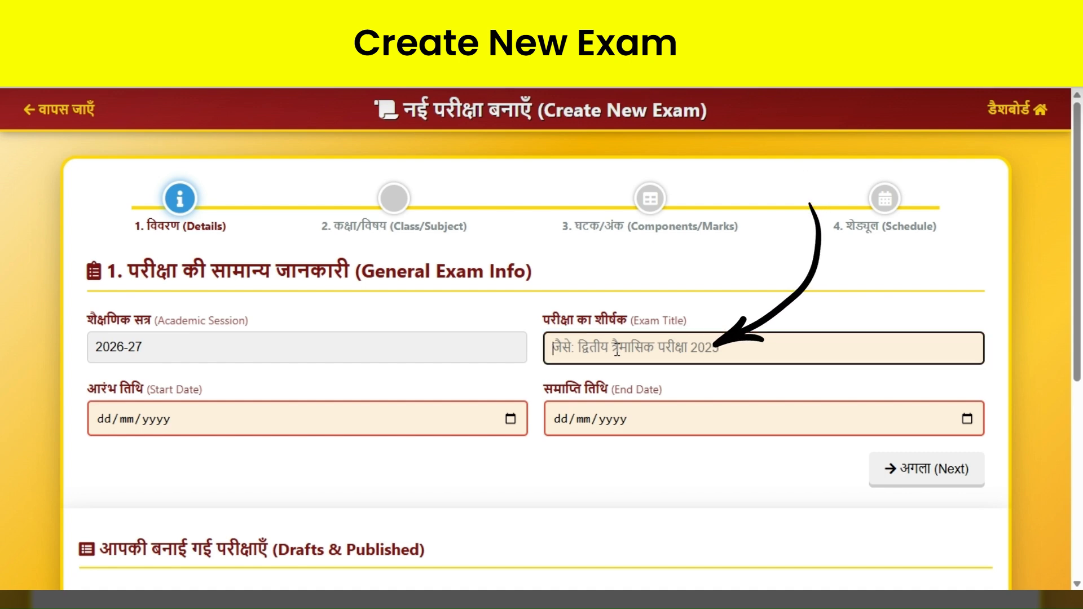
pyautogui.write('2nd ')
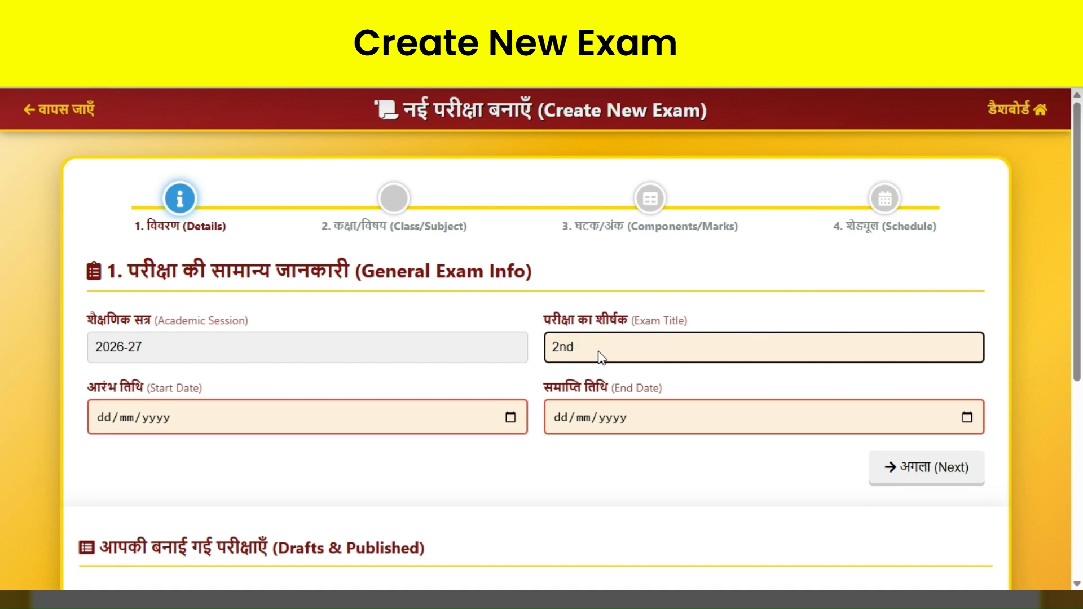
pyautogui.write('test')
pyautogui.click(840, 281)
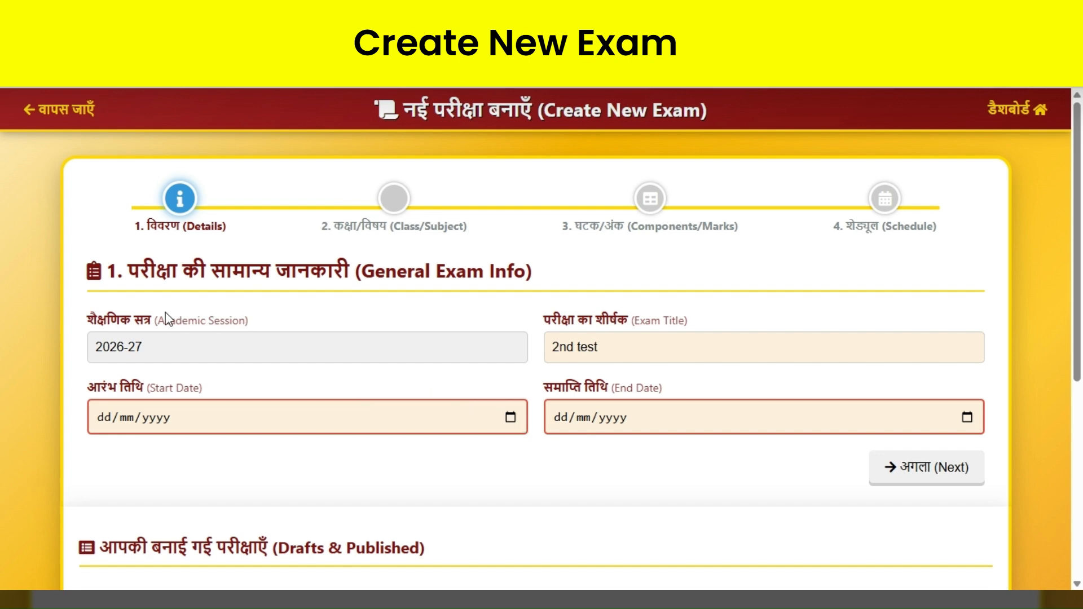
# - Set the exam's start date to 17/08/2026 and end date to 20/08/2026, and proceed to class and subject selection
pyautogui.click(130, 313)
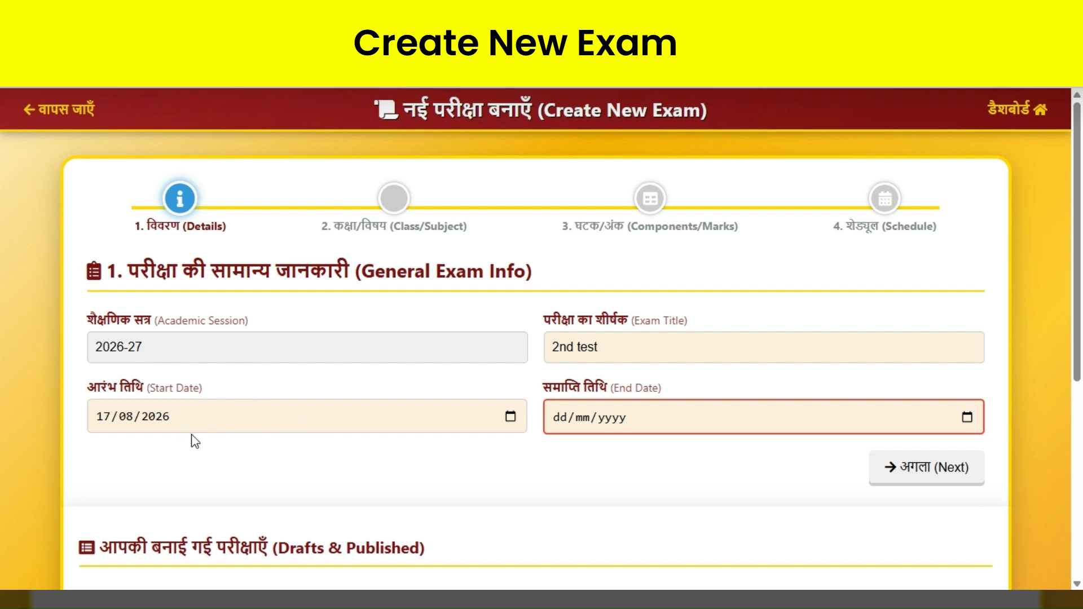
pyautogui.click(968, 418)
pyautogui.click(651, 319)
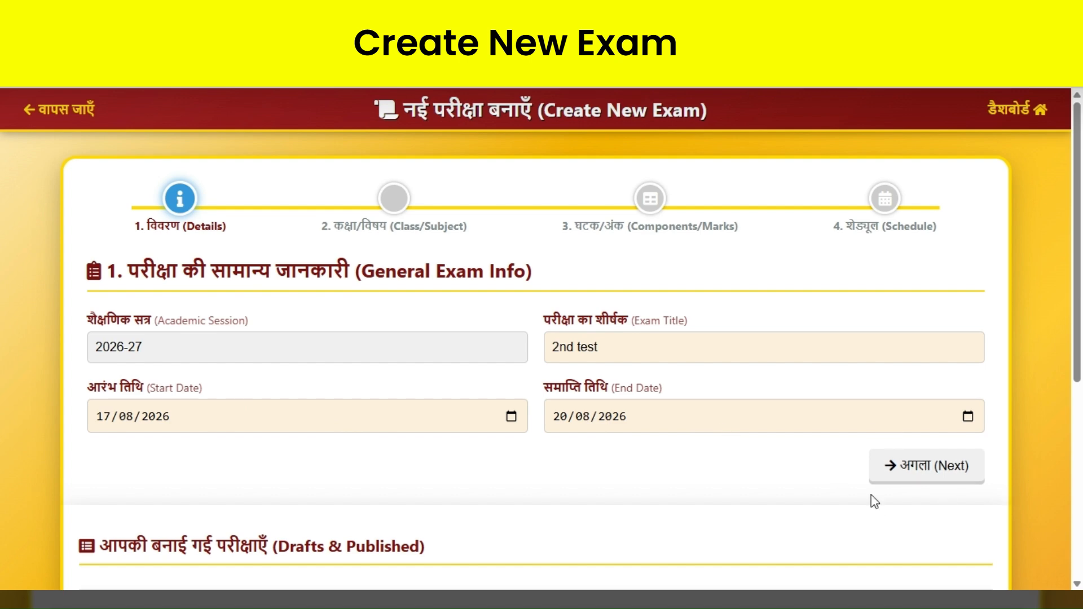
pyautogui.click(940, 477)
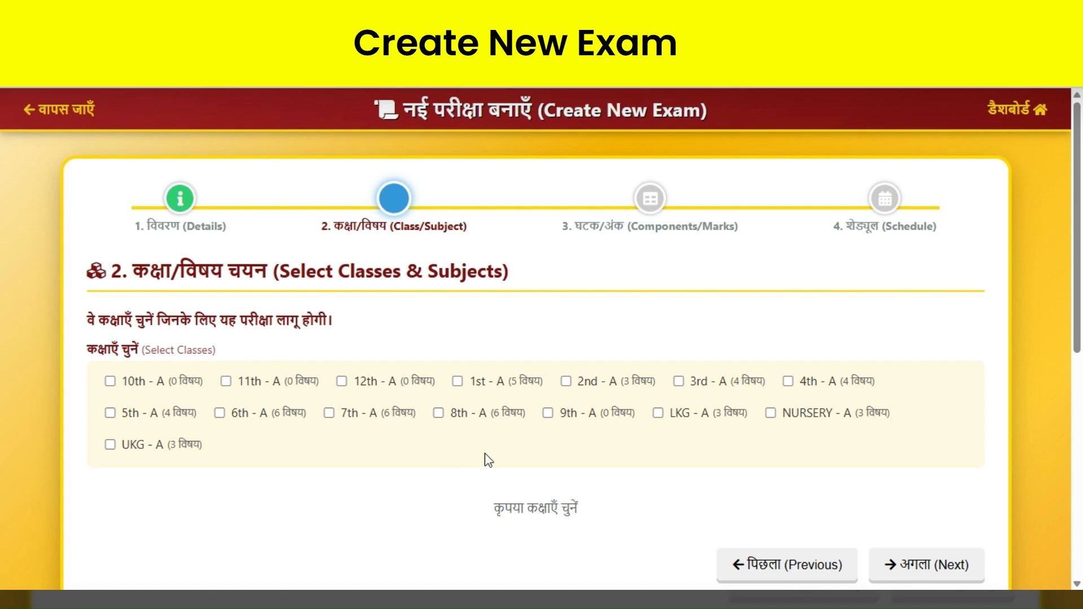
# - Select classes 3rd - A, 4th - A, 5th - A, 6th - A, 7th - A and 8th - A for the exam
pyautogui.click(679, 381)
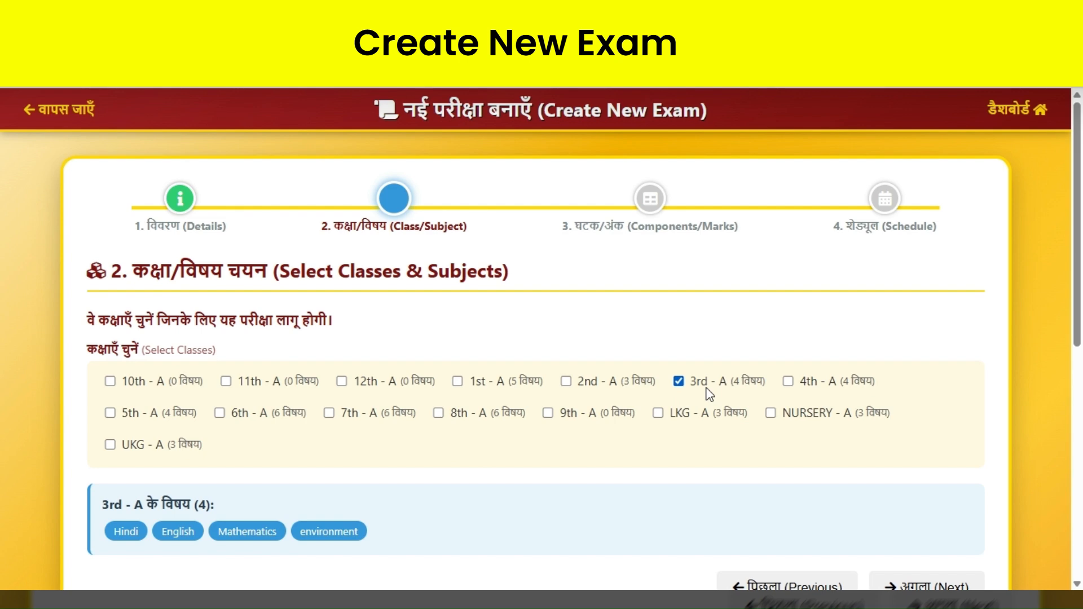
pyautogui.click(788, 381)
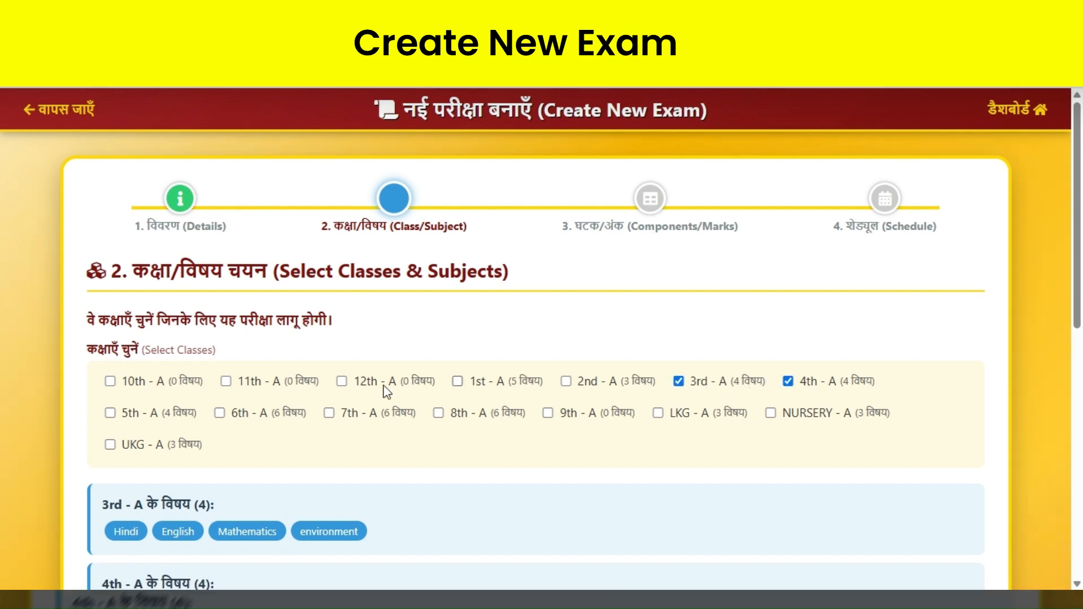
pyautogui.click(111, 413)
pyautogui.click(221, 413)
pyautogui.click(329, 413)
pyautogui.click(439, 413)
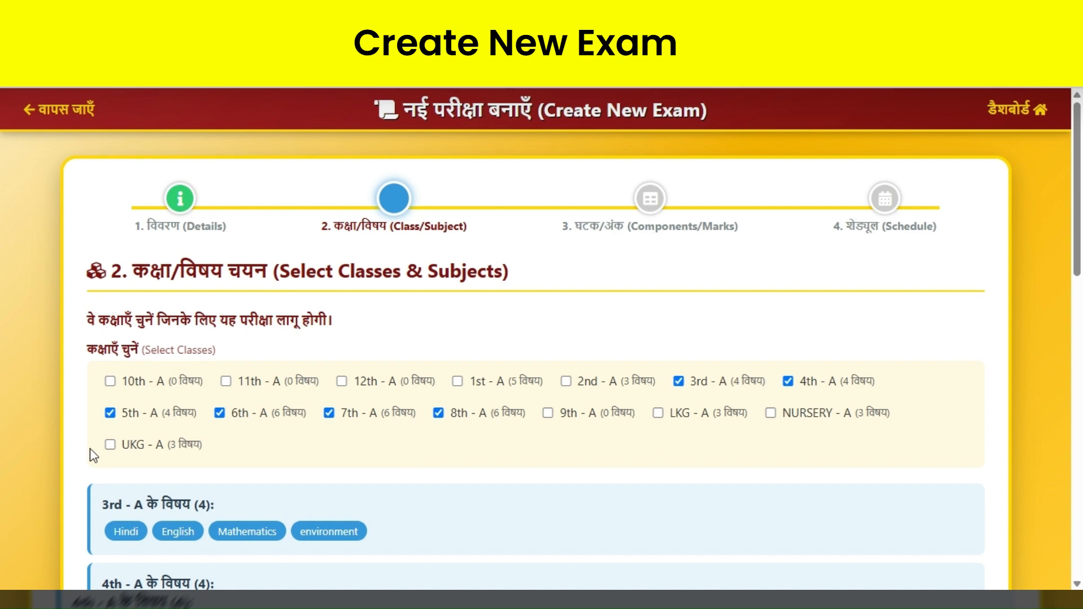
# - Examine the subjects listed under each selected class
pyautogui.scroll(-1, 93, 439)
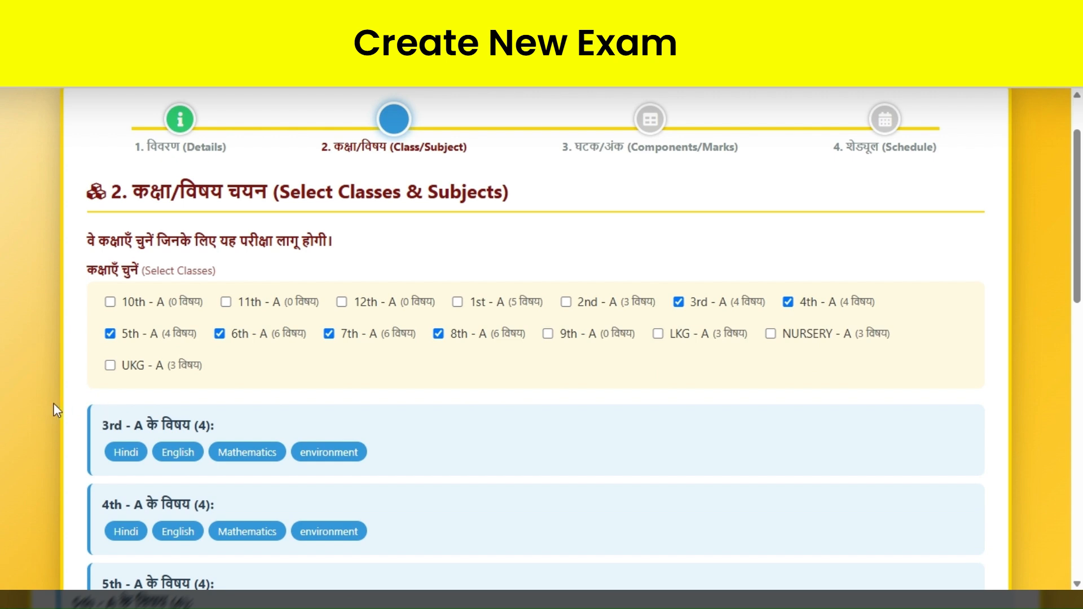
pyautogui.scroll(-3, 57, 410)
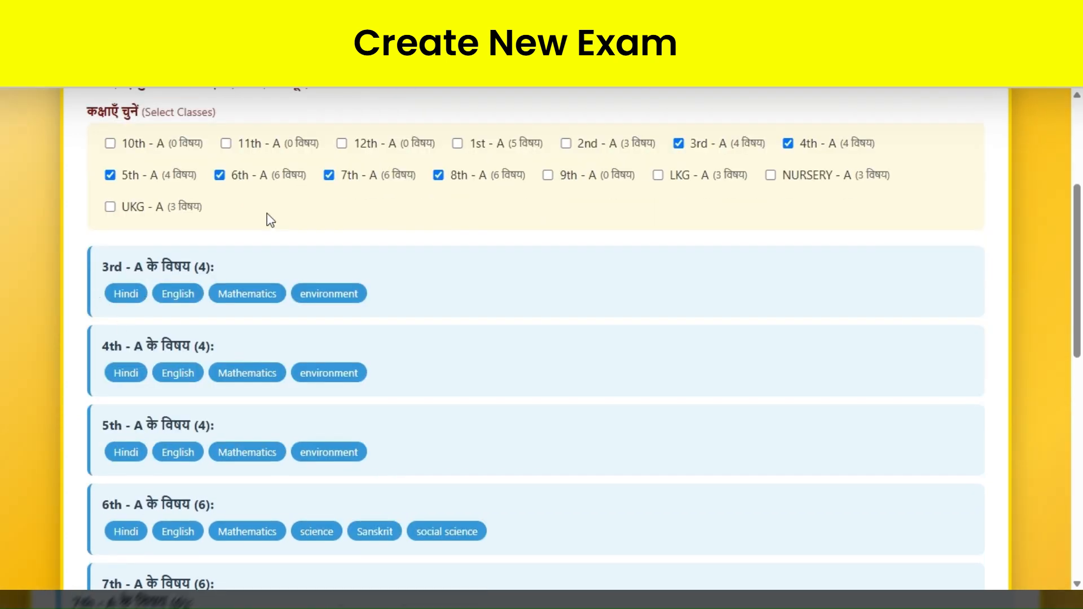
pyautogui.scroll(-2, 160, 310)
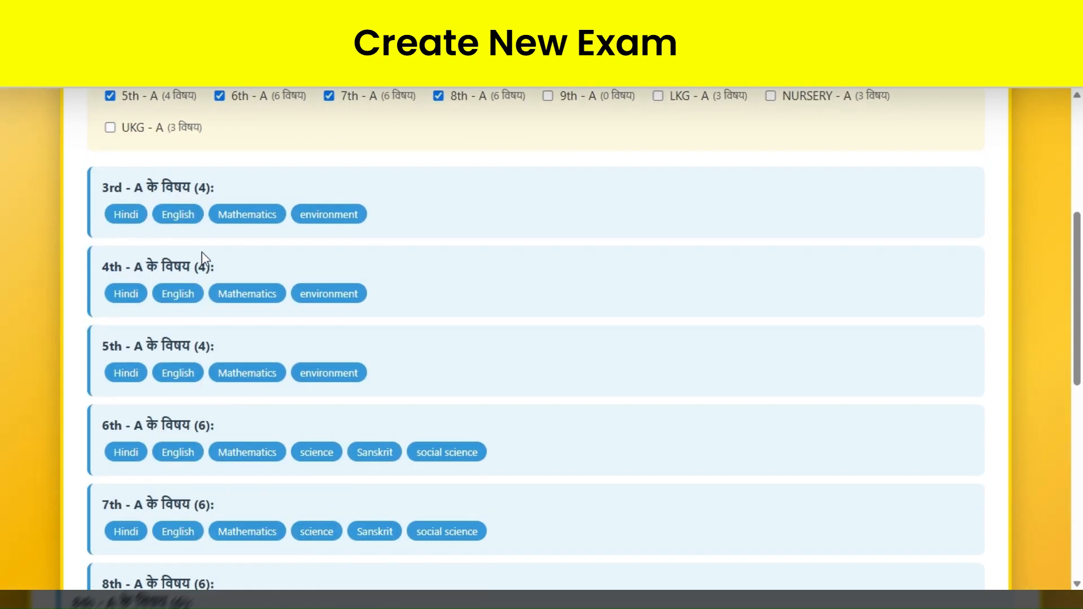
pyautogui.scroll(3, 220, 328)
pyautogui.scroll(-5, 219, 333)
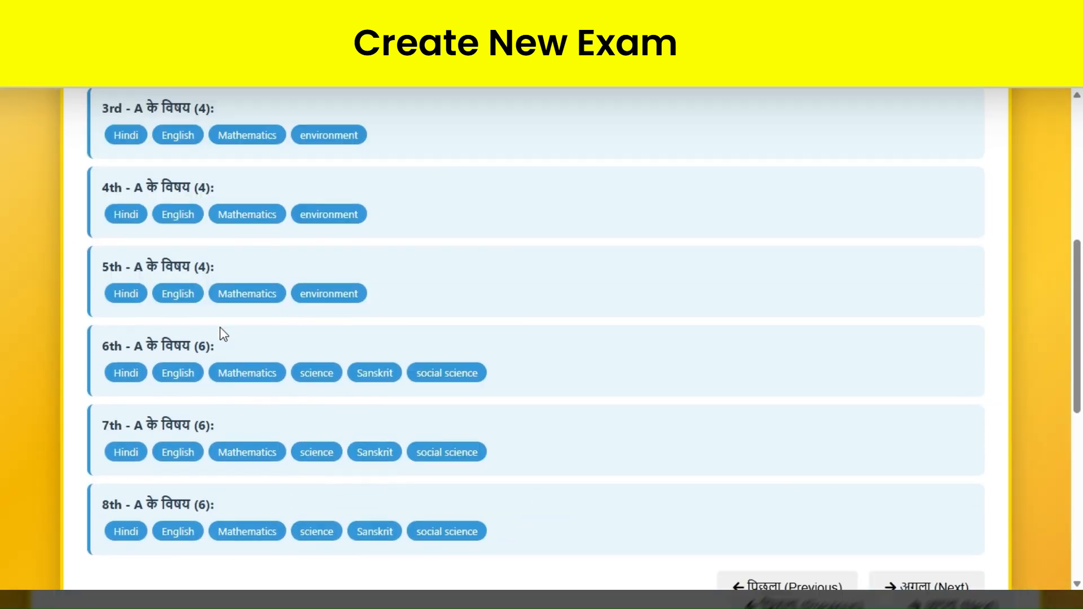
pyautogui.scroll(1, 219, 337)
pyautogui.scroll(3, 219, 341)
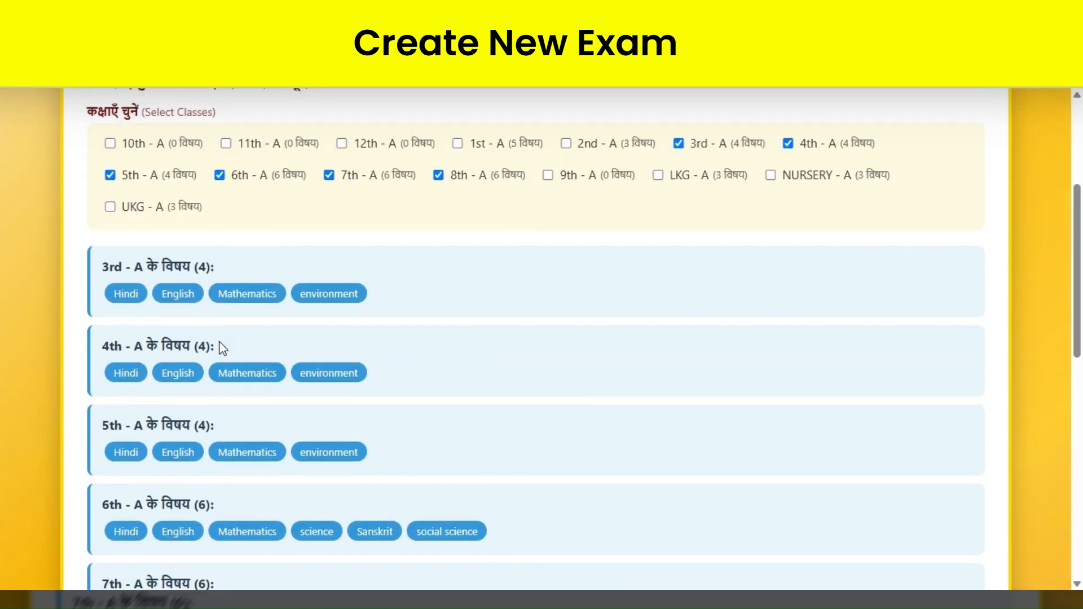
pyautogui.scroll(1, 223, 348)
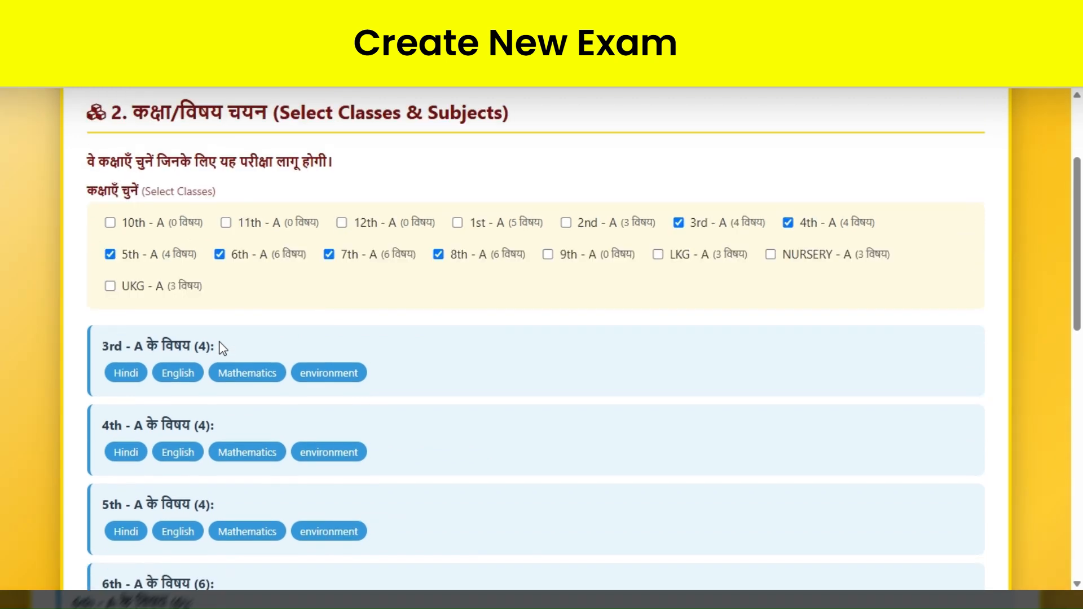
# - Select class 10th - A to check its assigned subjects, and clear that selection again
pyautogui.click(110, 223)
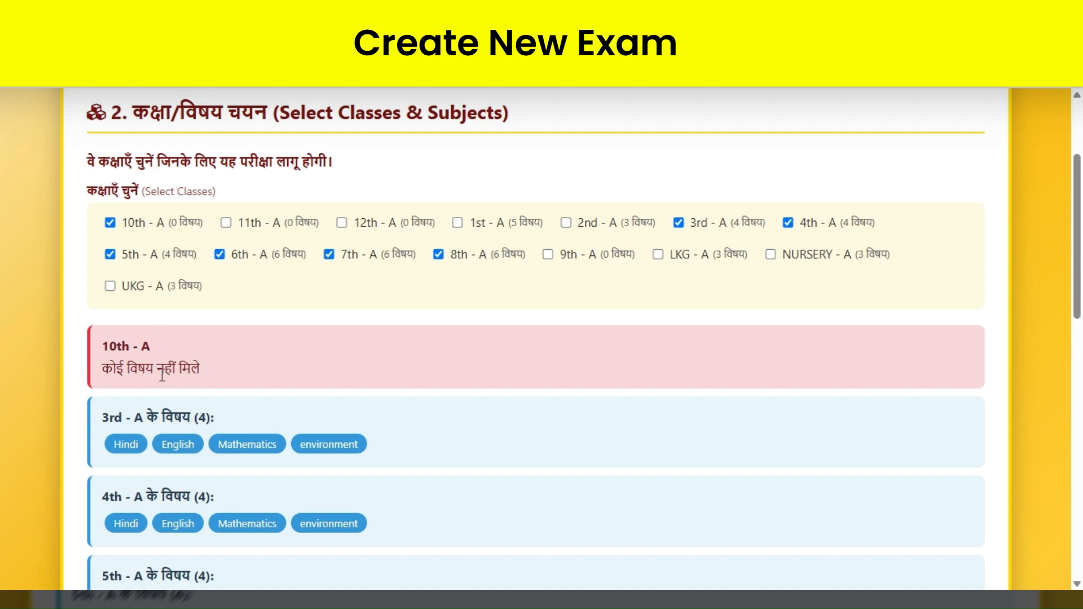
pyautogui.click(110, 224)
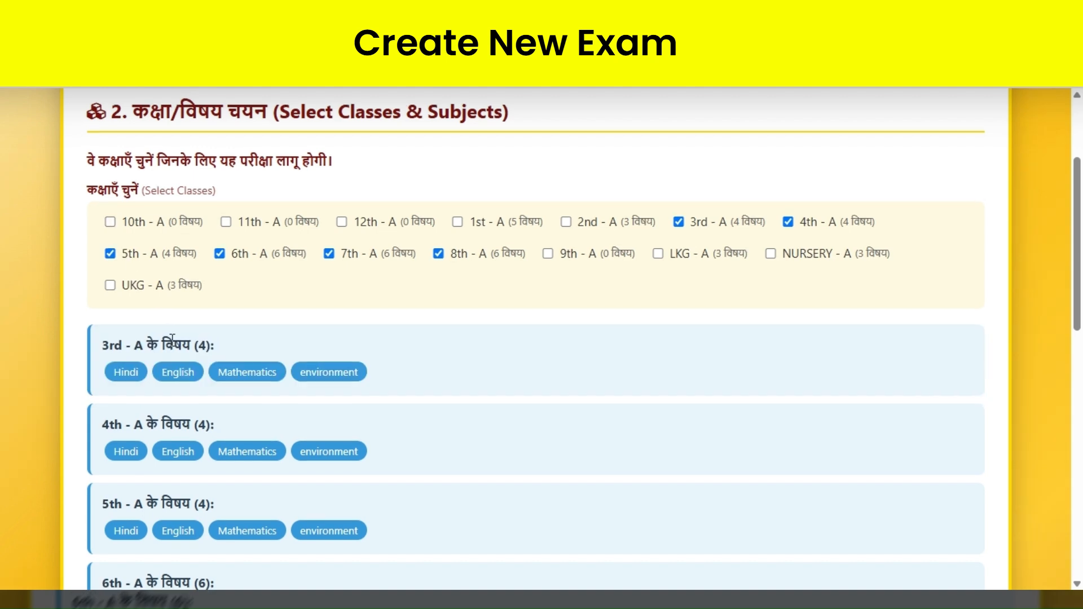
# - Accept the selected classes with their subjects and proceed to the components and marks stage
pyautogui.scroll(-3, 164, 328)
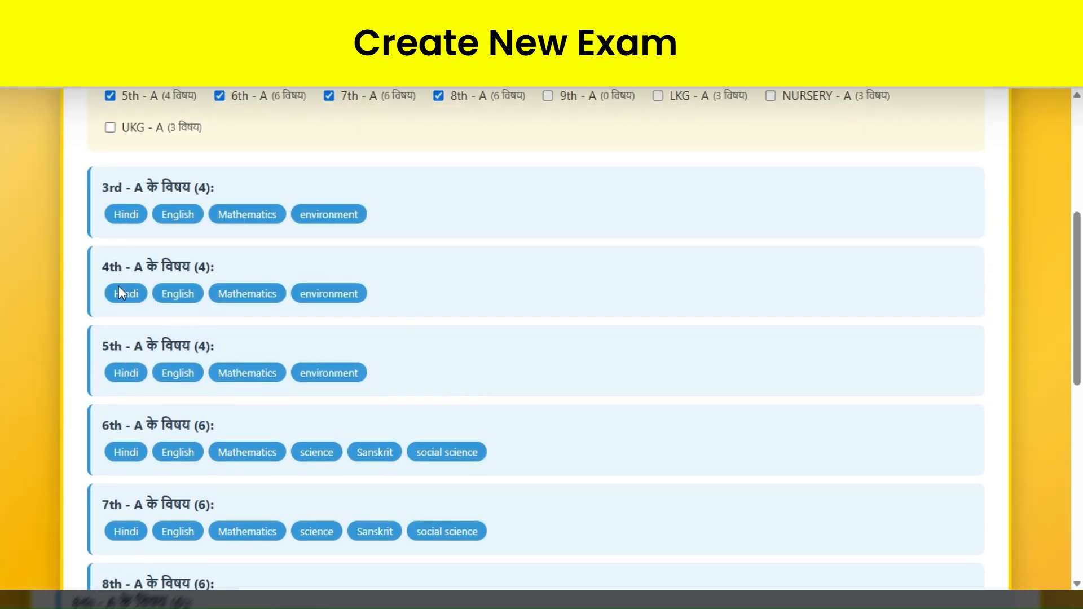
pyautogui.scroll(-2, 120, 264)
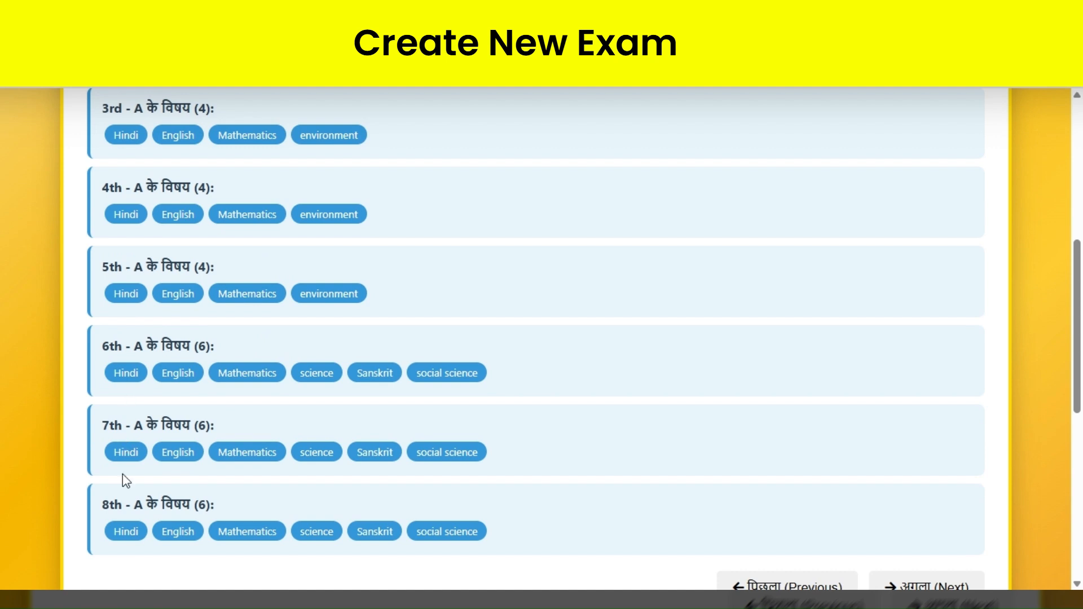
pyautogui.scroll(-3, 287, 418)
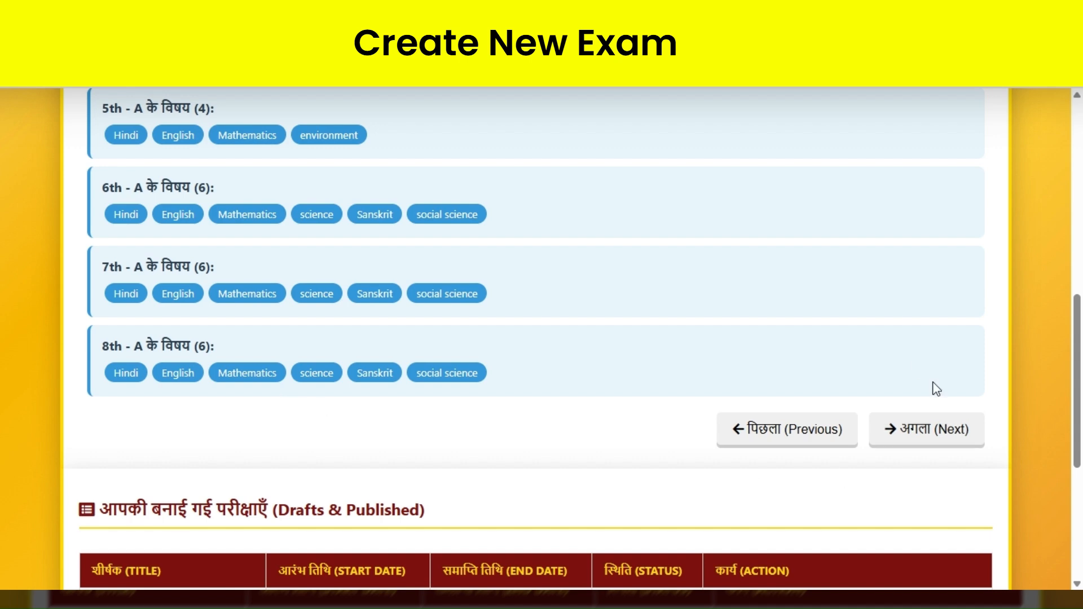
pyautogui.scroll(7, 384, 353)
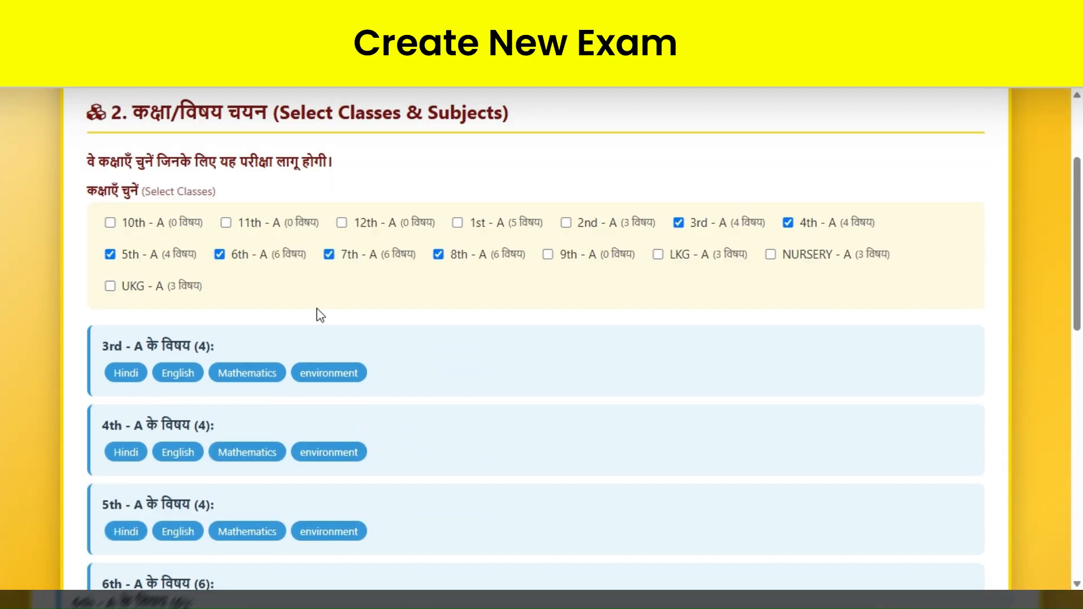
pyautogui.scroll(-7, 474, 341)
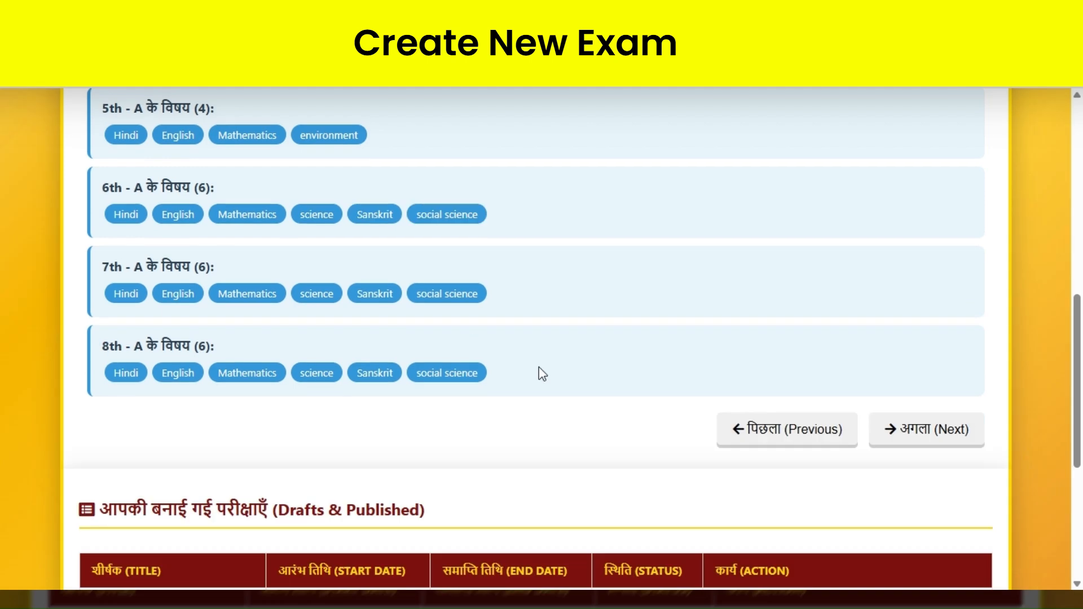
pyautogui.click(943, 434)
# - Examine the mark component, Universal Bulk Fill and subject-wise mark assignment sections of the components stage
pyautogui.scroll(-7, 392, 348)
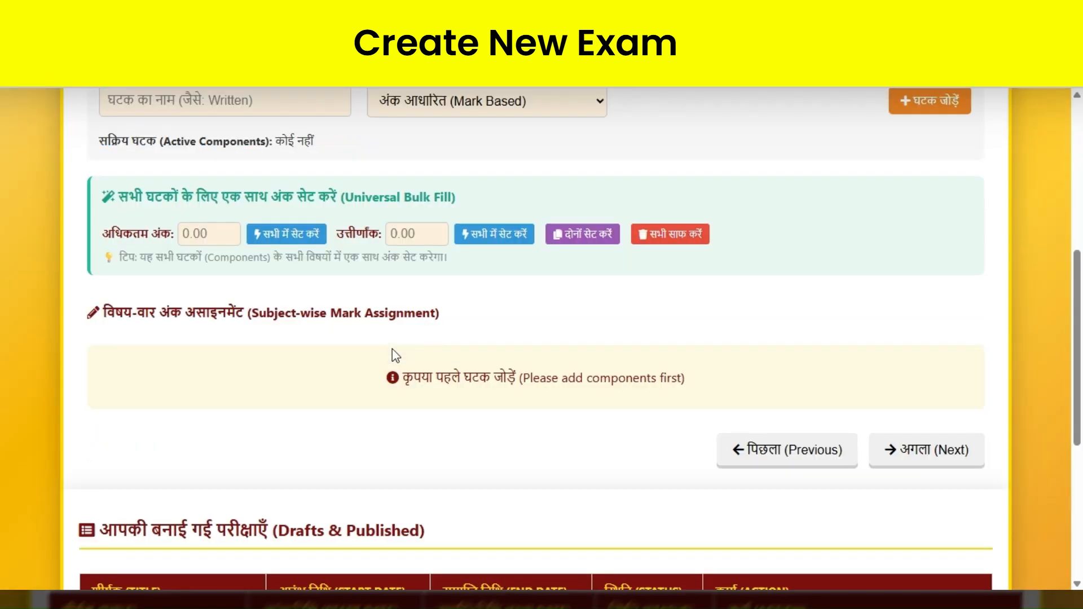
pyautogui.scroll(4, 393, 354)
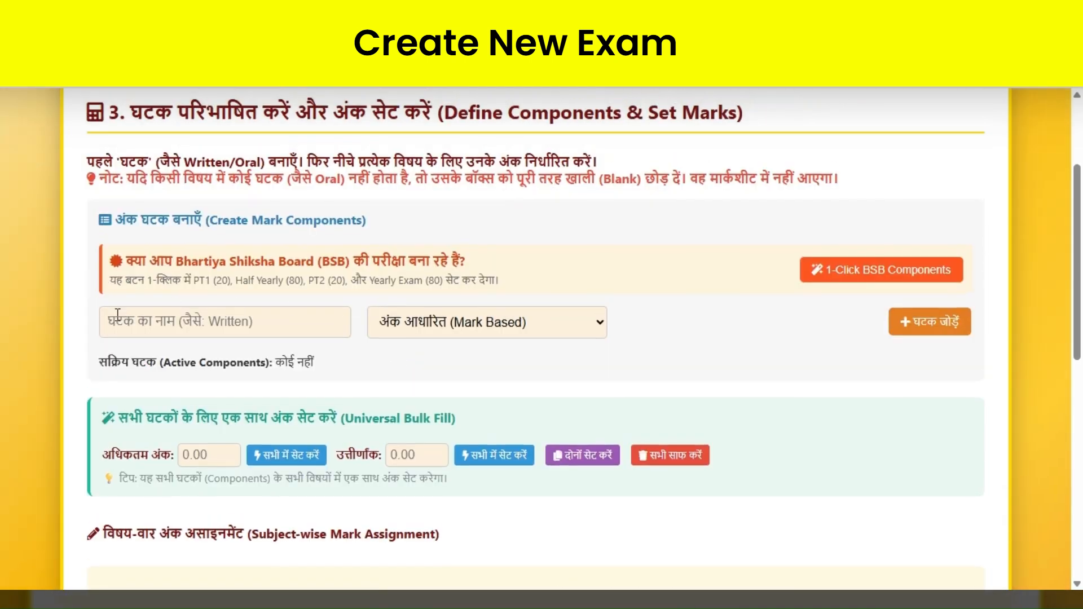
pyautogui.click(168, 326)
pyautogui.scroll(-4, 168, 326)
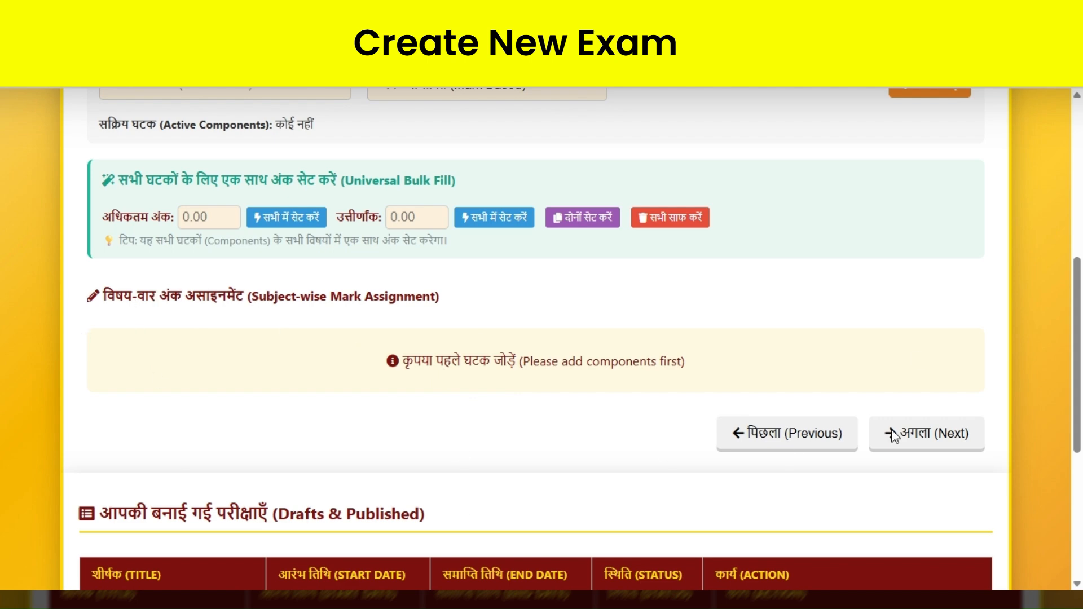
pyautogui.scroll(7, 597, 418)
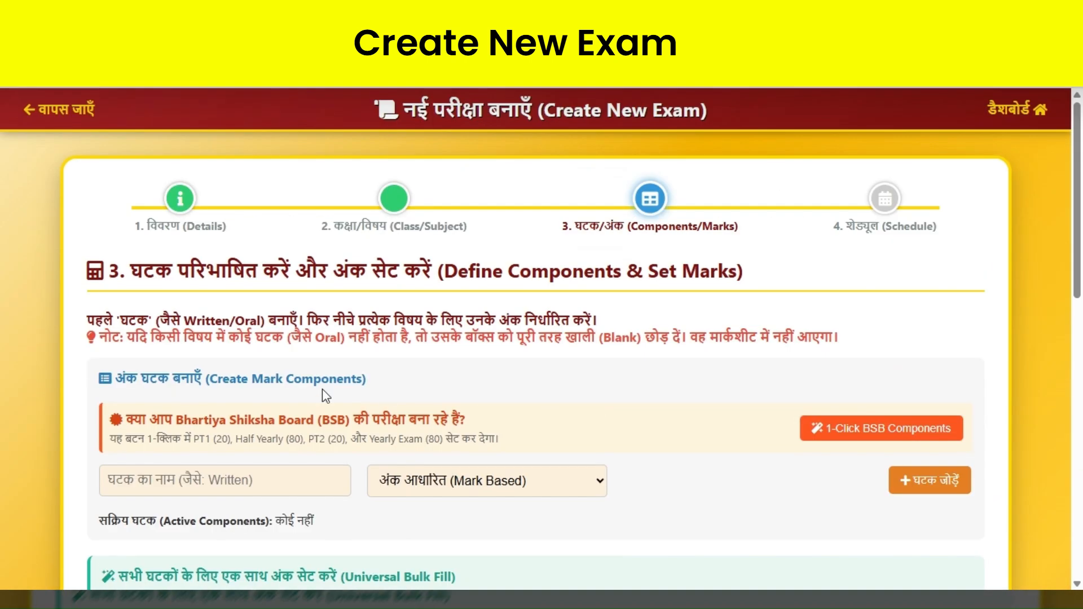
pyautogui.scroll(-1, 326, 395)
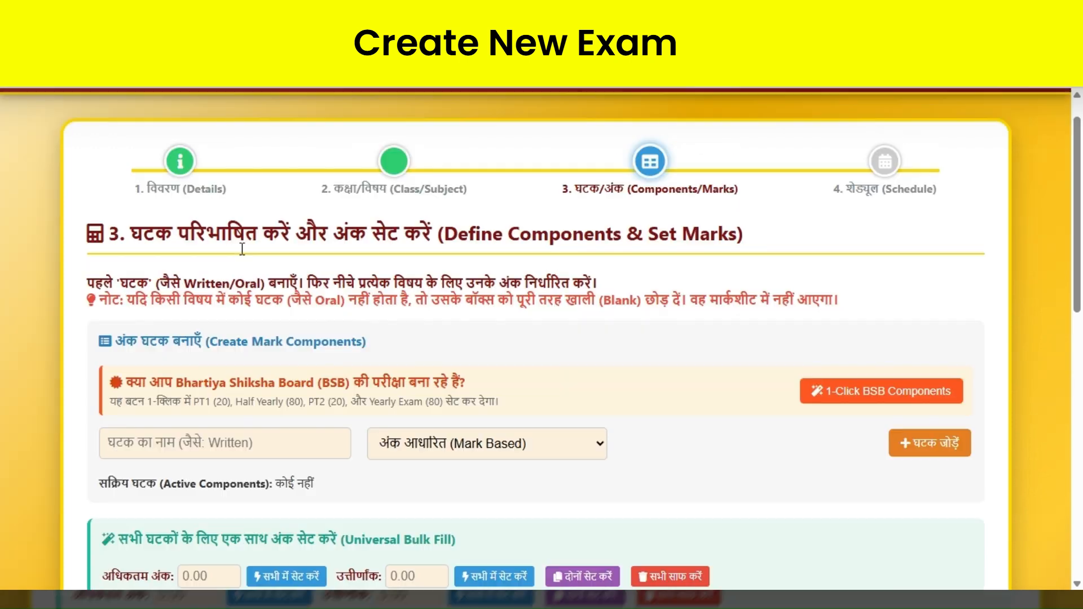
pyautogui.scroll(1, 242, 249)
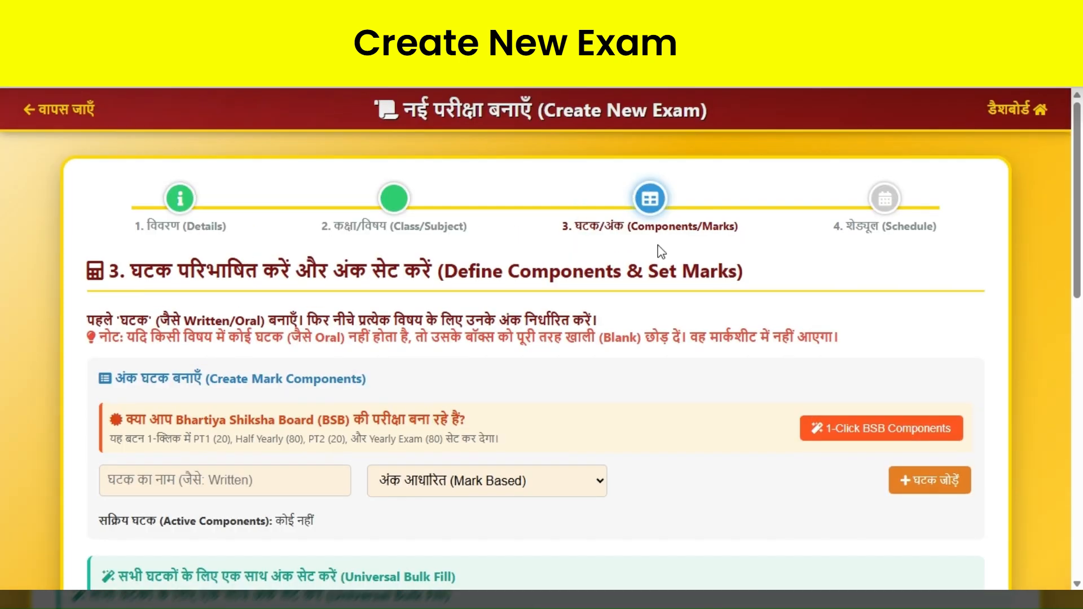
pyautogui.scroll(-2, 243, 326)
pyautogui.scroll(-2, 243, 326)
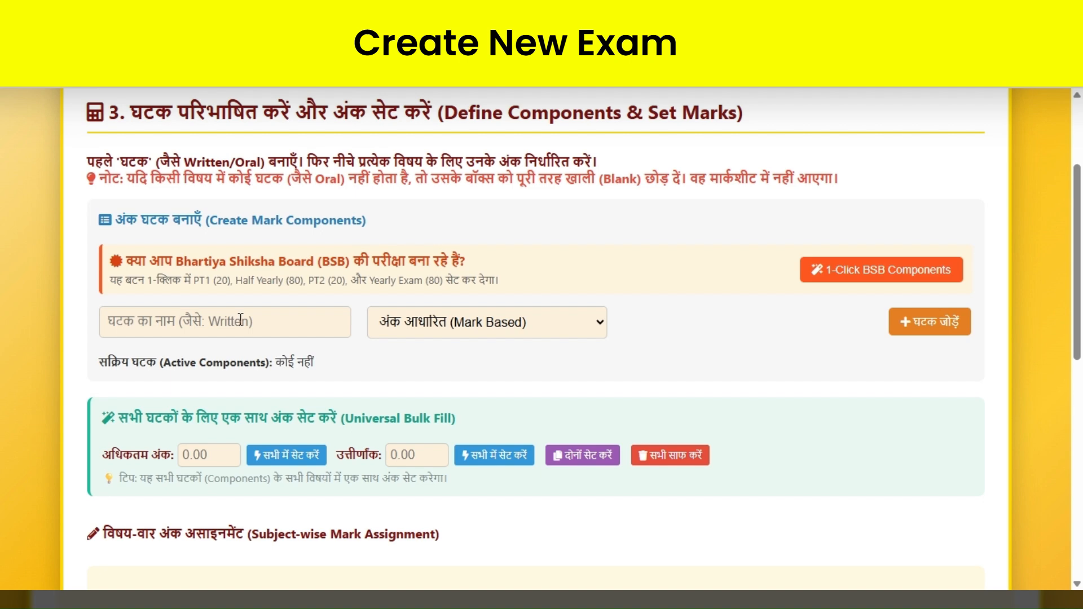
pyautogui.scroll(-1, 265, 292)
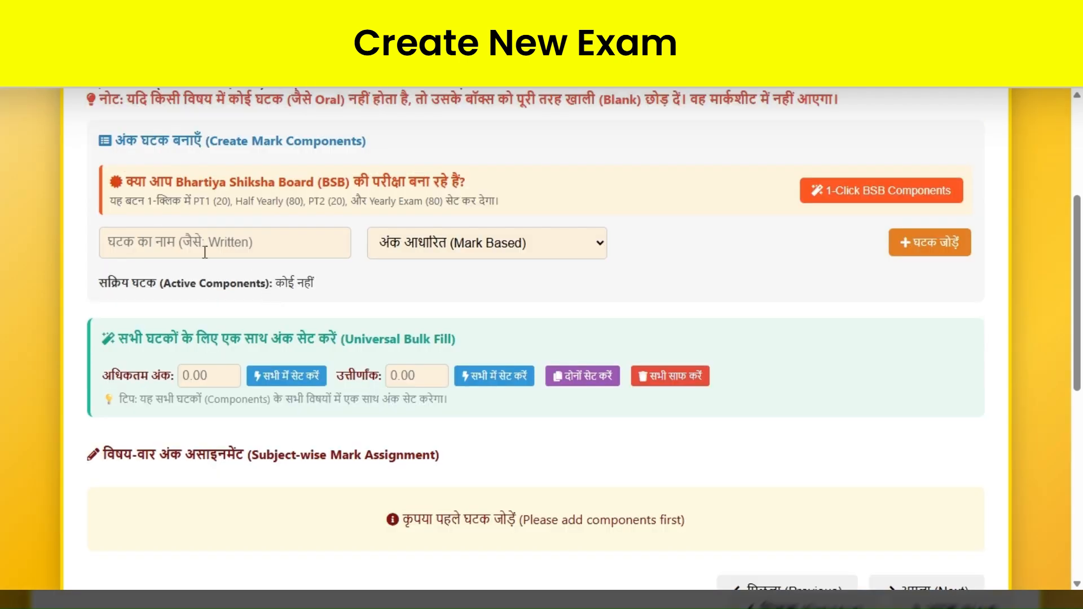
# - Add a mark-based component named "Written" and check its columns in the subject-wise mark assignment
pyautogui.click(158, 246)
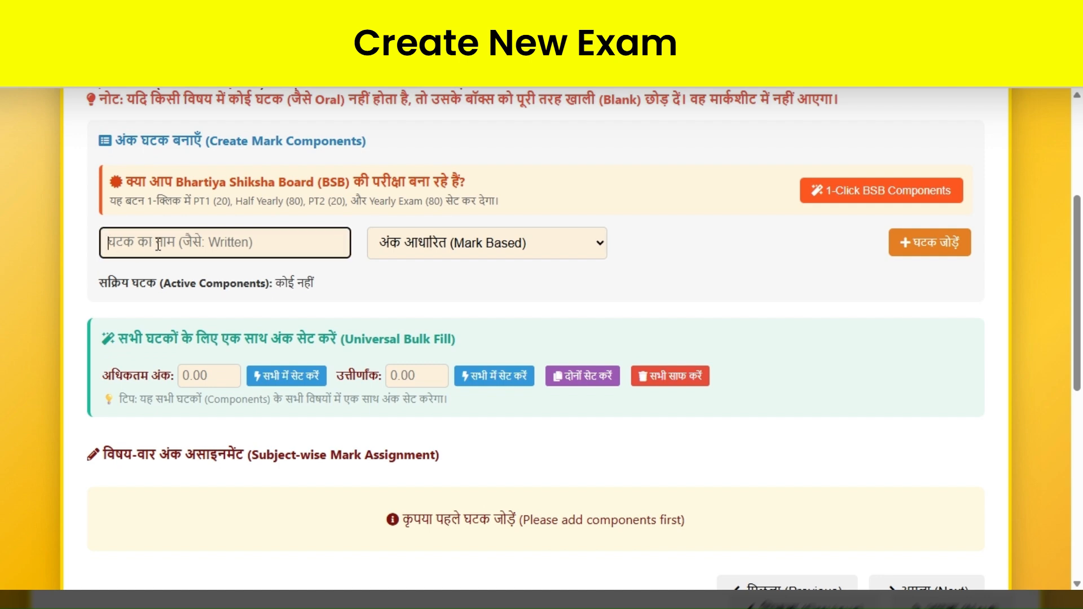
pyautogui.write('Writte')
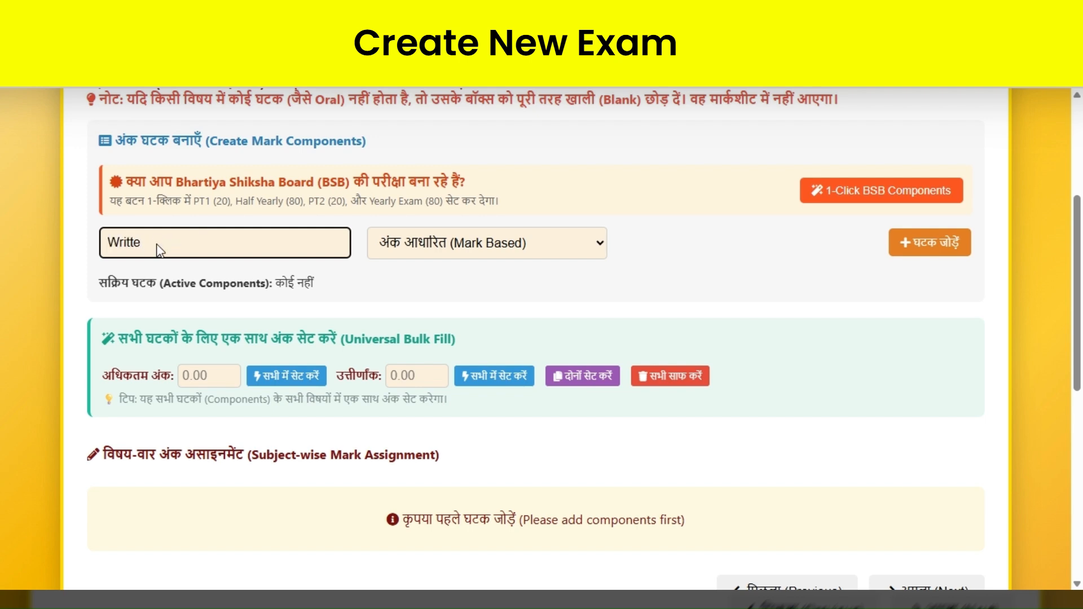
pyautogui.write('n')
pyautogui.click(935, 246)
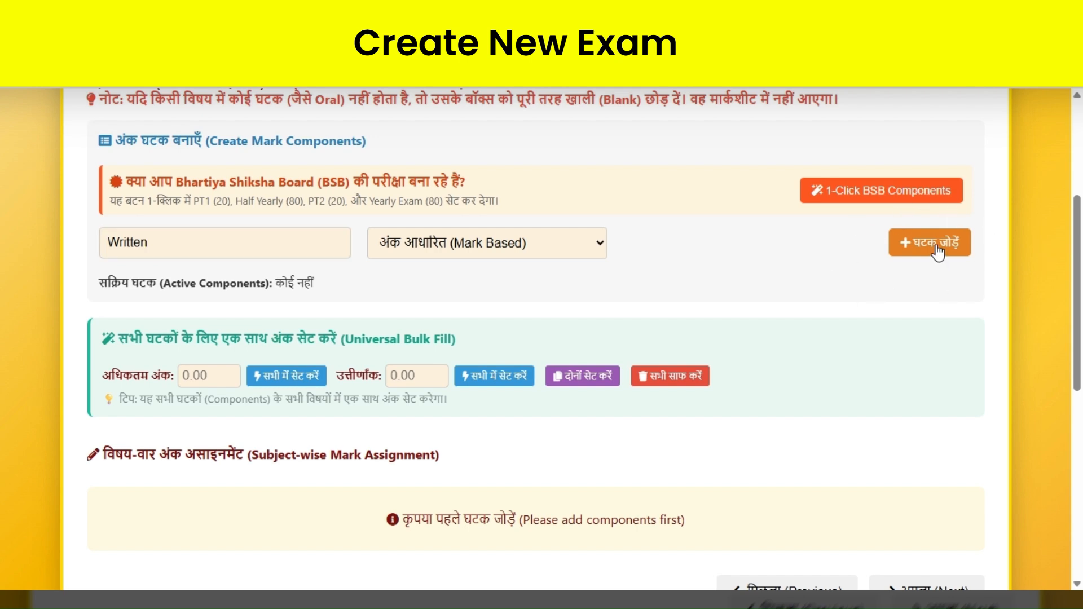
pyautogui.scroll(-2, 902, 266)
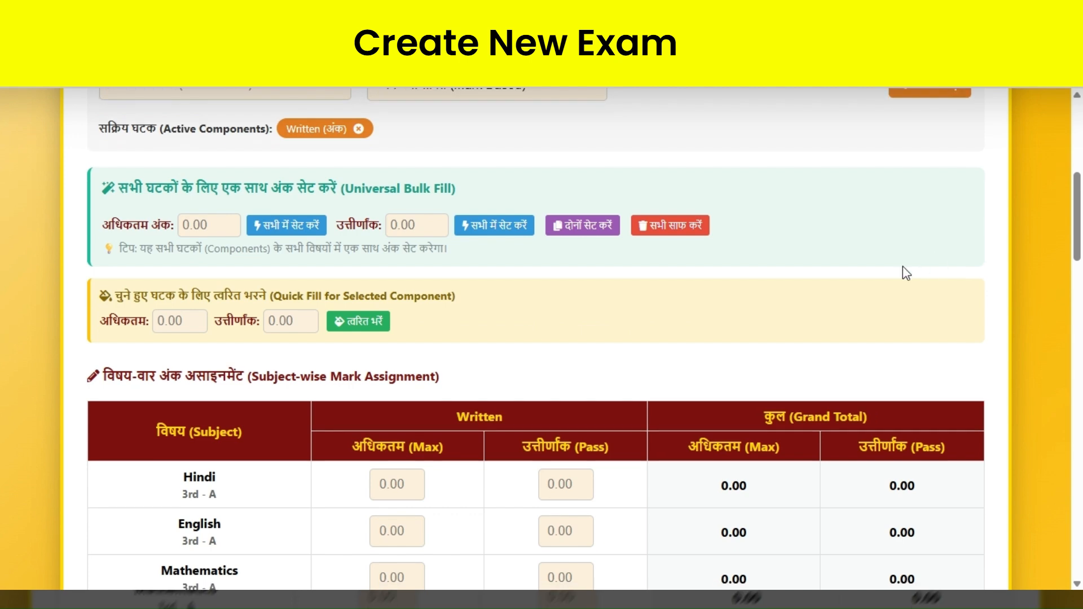
pyautogui.scroll(-1, 564, 317)
pyautogui.scroll(-1, 406, 305)
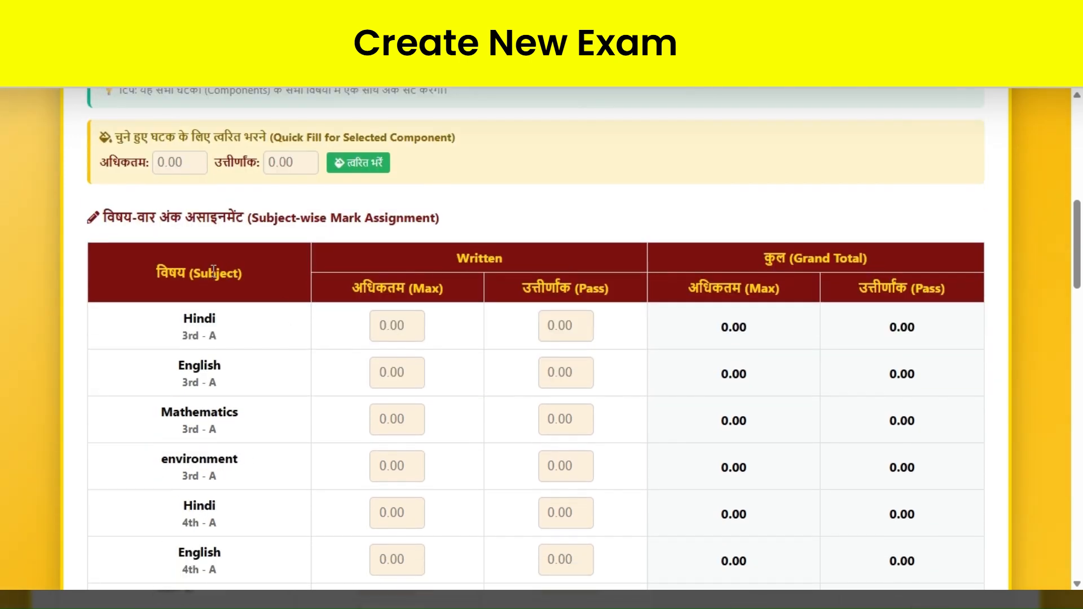
pyautogui.scroll(2, 494, 367)
pyautogui.scroll(-3, 416, 349)
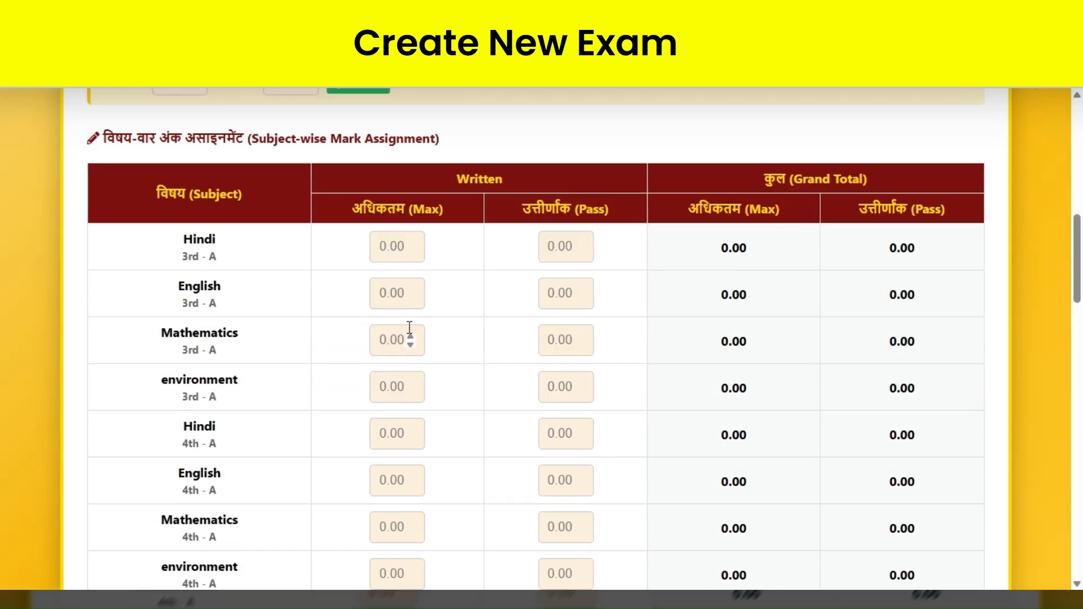
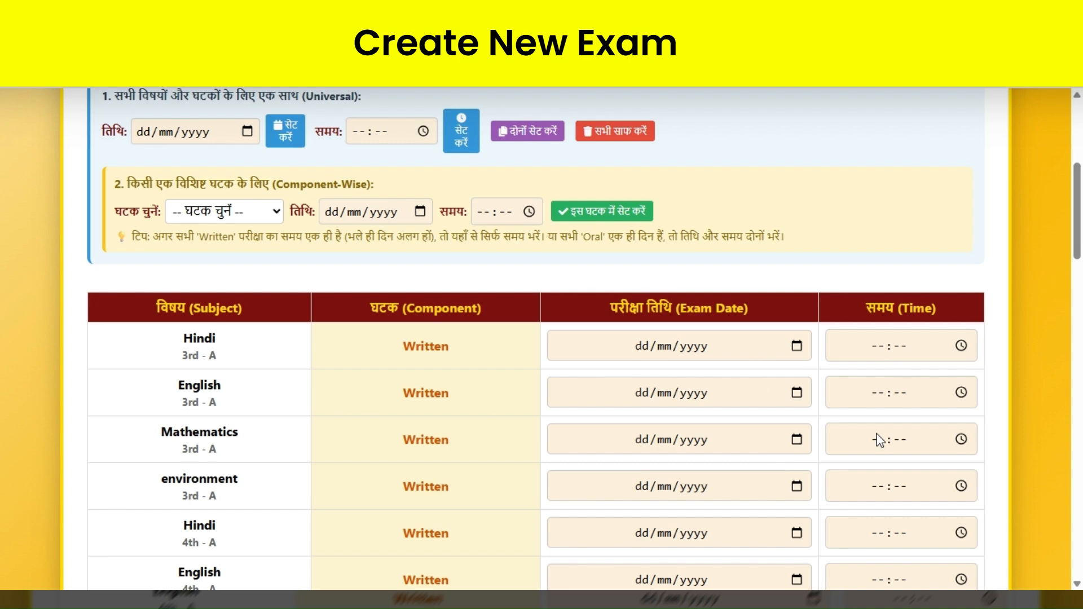
# - Schedule all subjects and components together for 19/08/2026 at 10:30, applying both date and time
pyautogui.scroll(1, 495, 383)
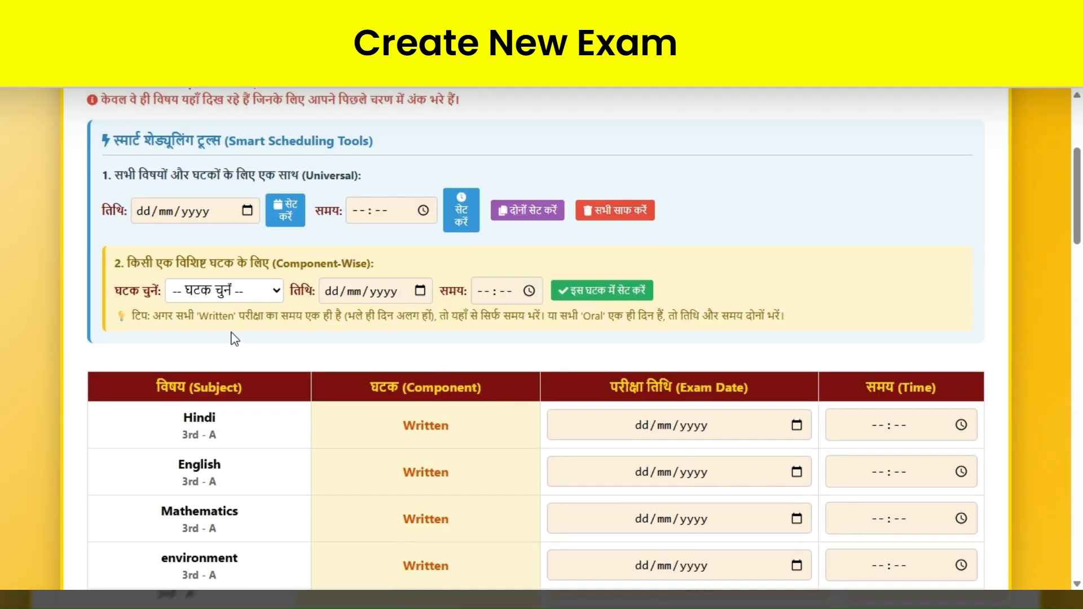
pyautogui.scroll(1, 141, 229)
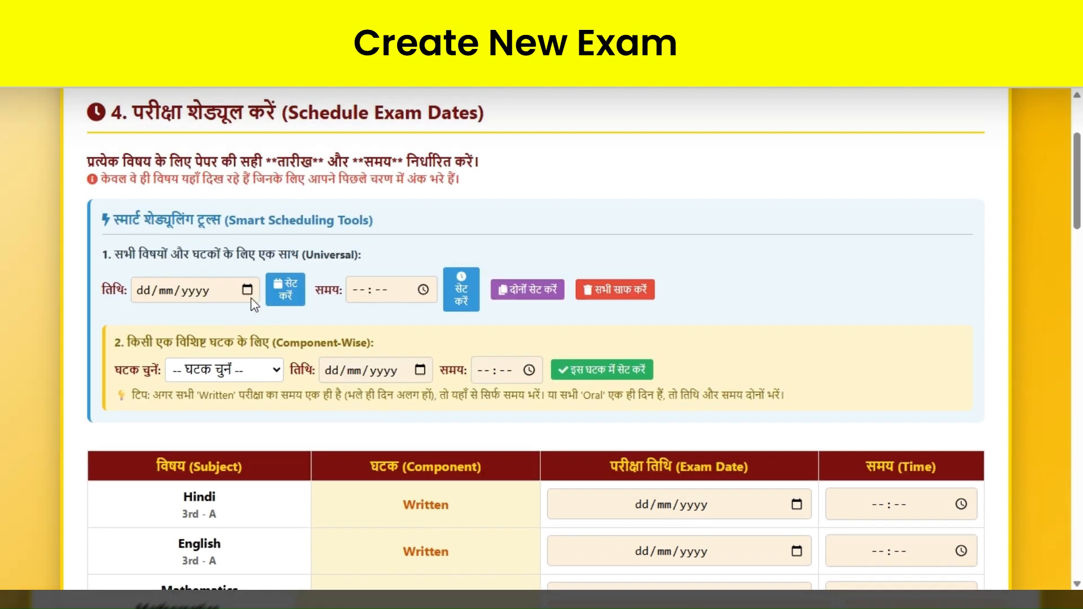
pyautogui.click(218, 441)
pyautogui.click(368, 414)
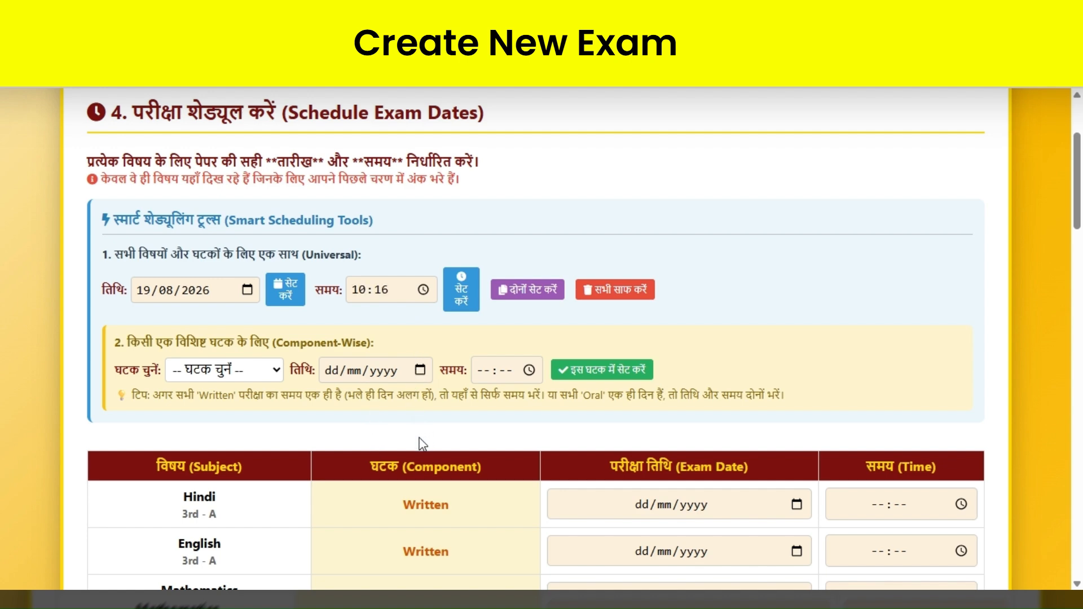
pyautogui.click(422, 409)
pyautogui.click(536, 291)
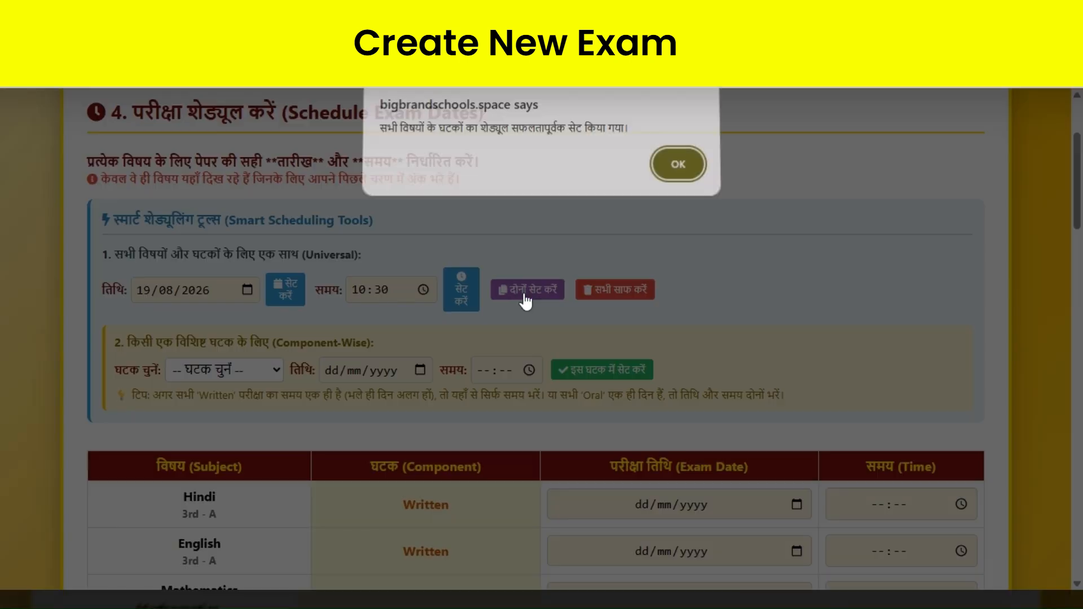
pyautogui.click(676, 171)
# - Change the 3rd - A exam dates to 20/08/2026 for English and 18/08/2026 for Hindi
pyautogui.scroll(-4, 852, 296)
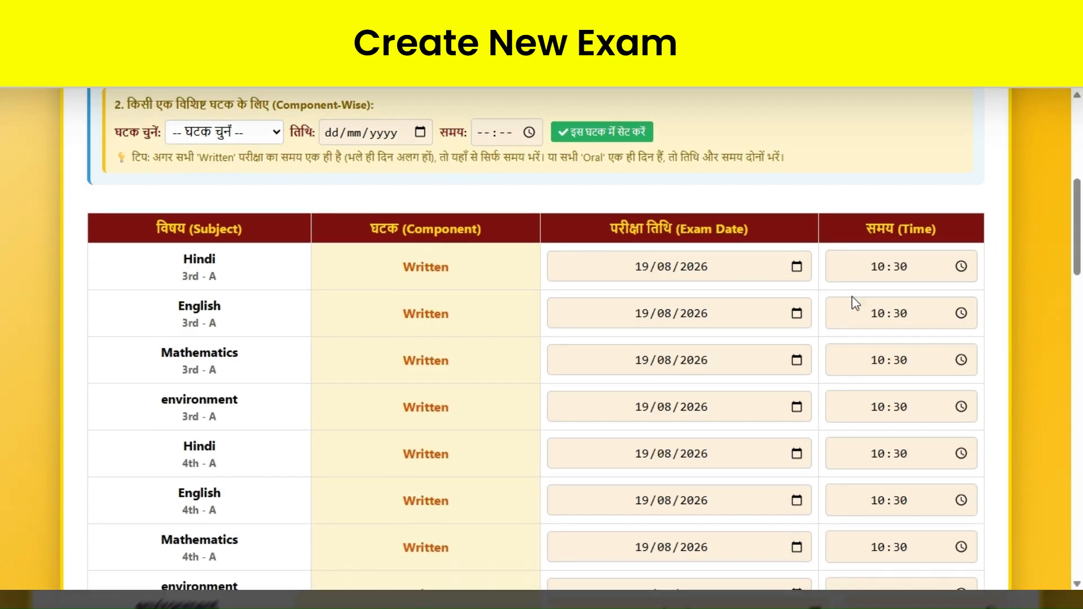
pyautogui.scroll(-4, 777, 428)
pyautogui.scroll(3, 780, 431)
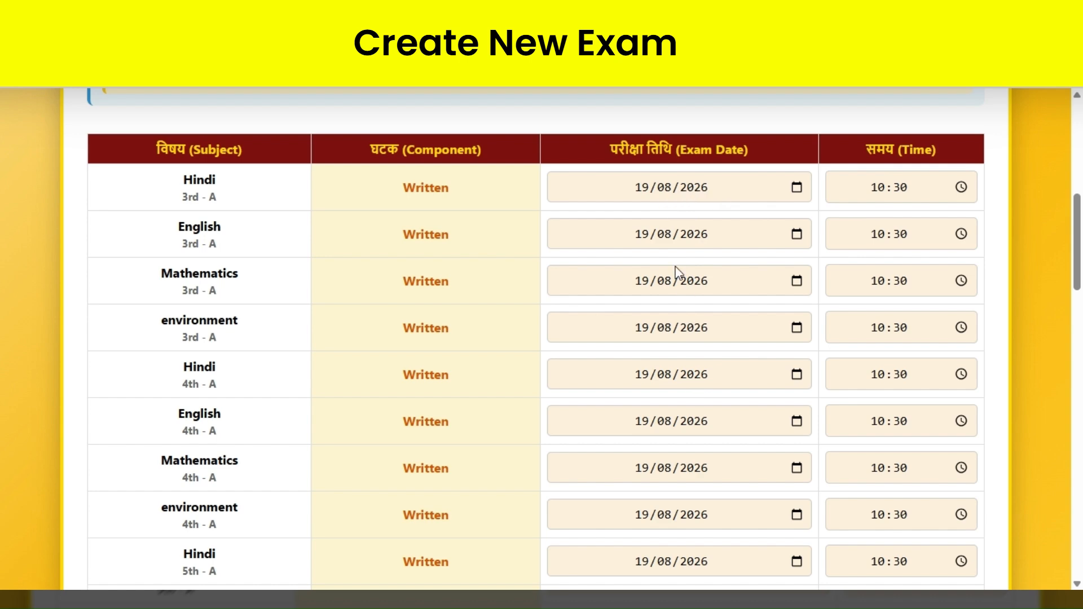
pyautogui.click(643, 234)
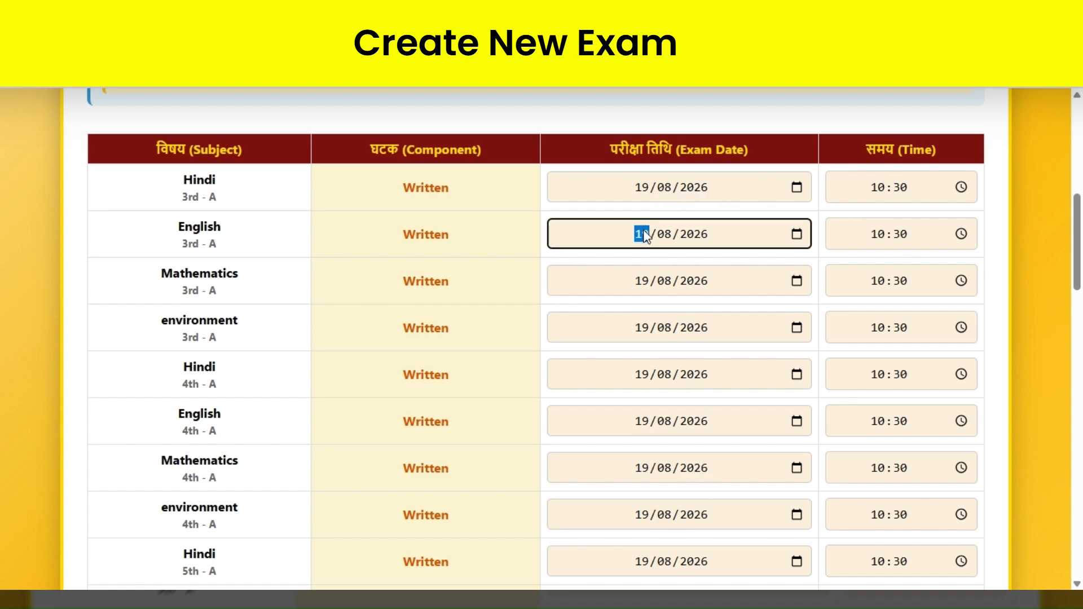
pyautogui.write('20')
pyautogui.click(643, 188)
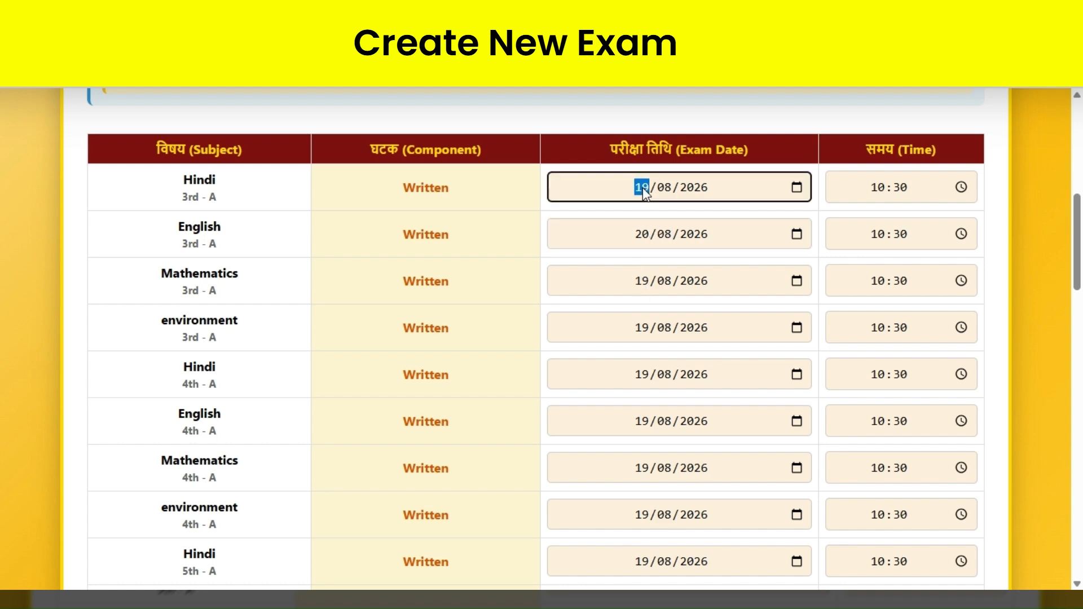
pyautogui.write('18')
pyautogui.click(604, 102)
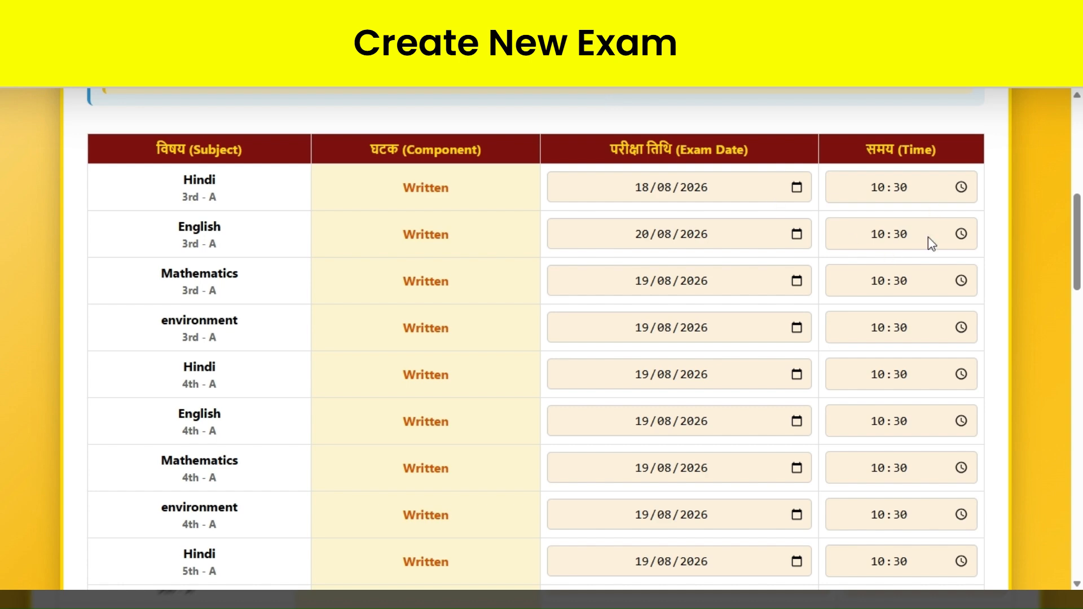
# - Create and save the scheduled exam, and check the list of draft and published exams
pyautogui.scroll(-5, 905, 280)
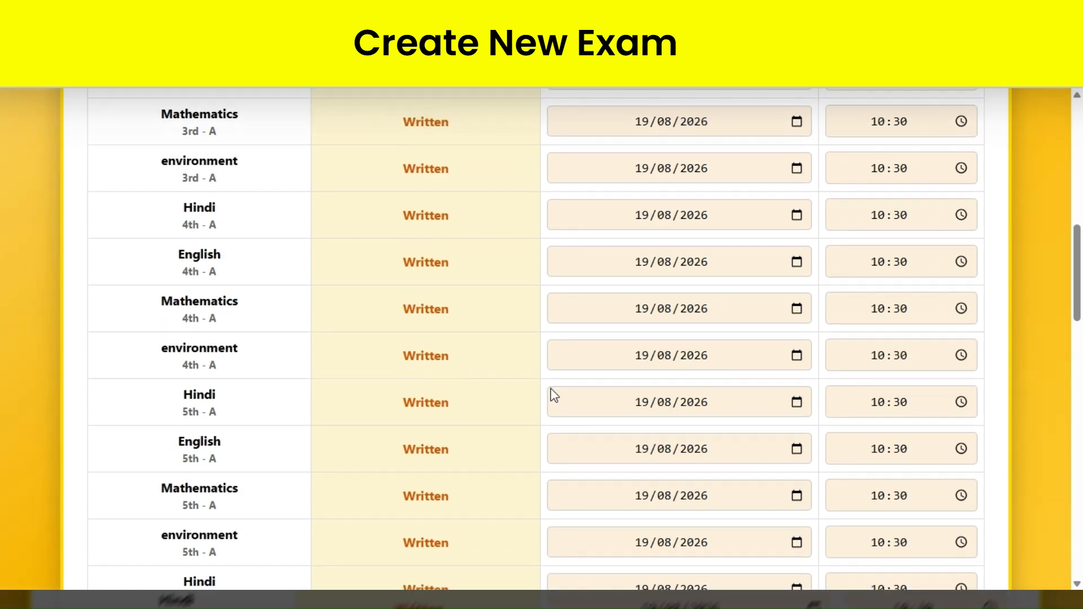
pyautogui.scroll(-8, 545, 384)
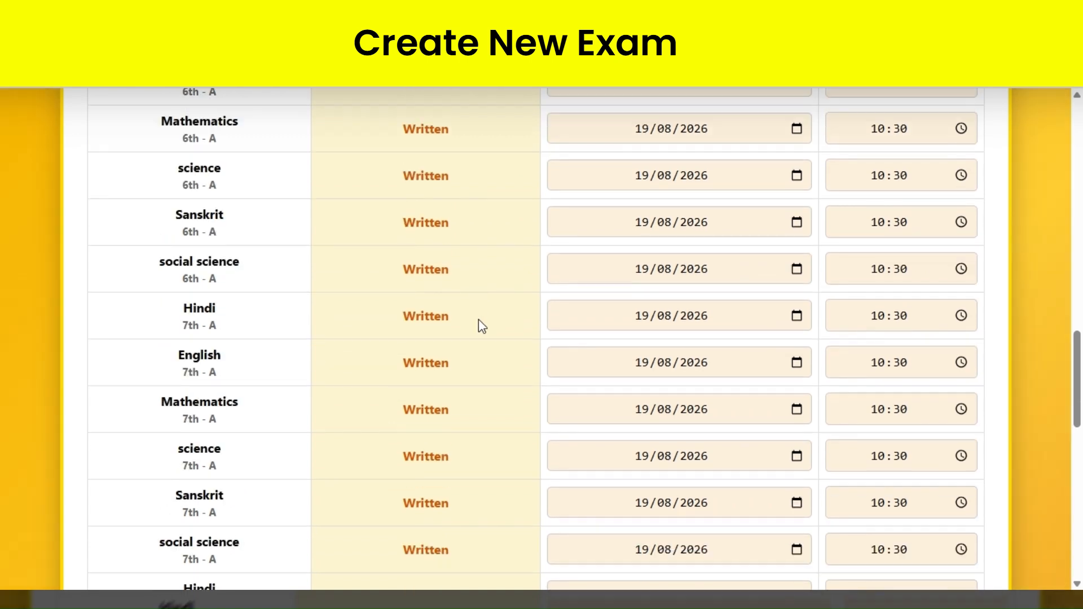
pyautogui.scroll(-5, 483, 315)
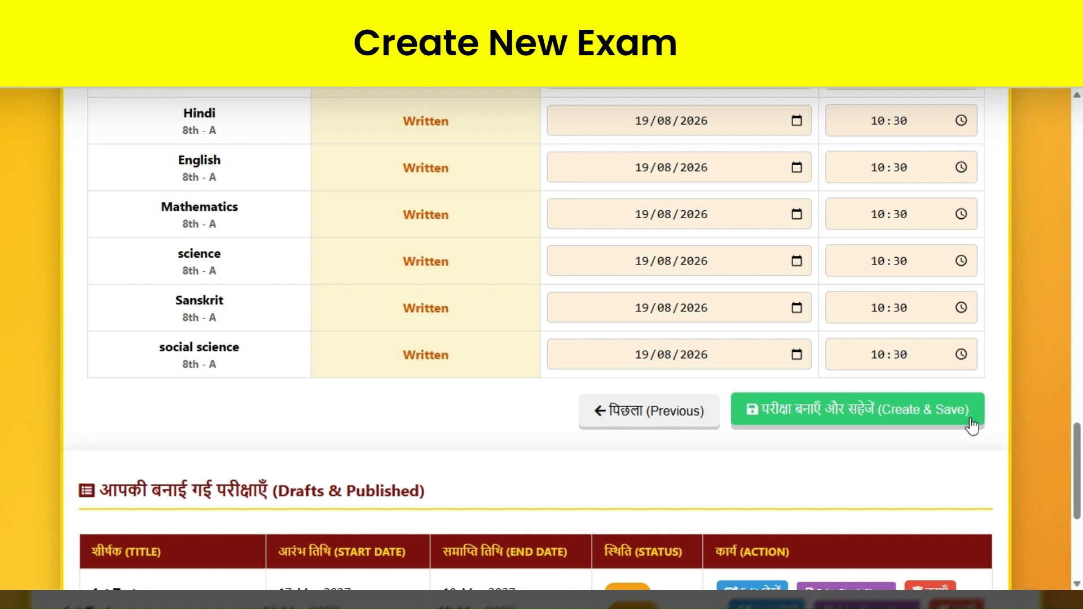
pyautogui.click(857, 412)
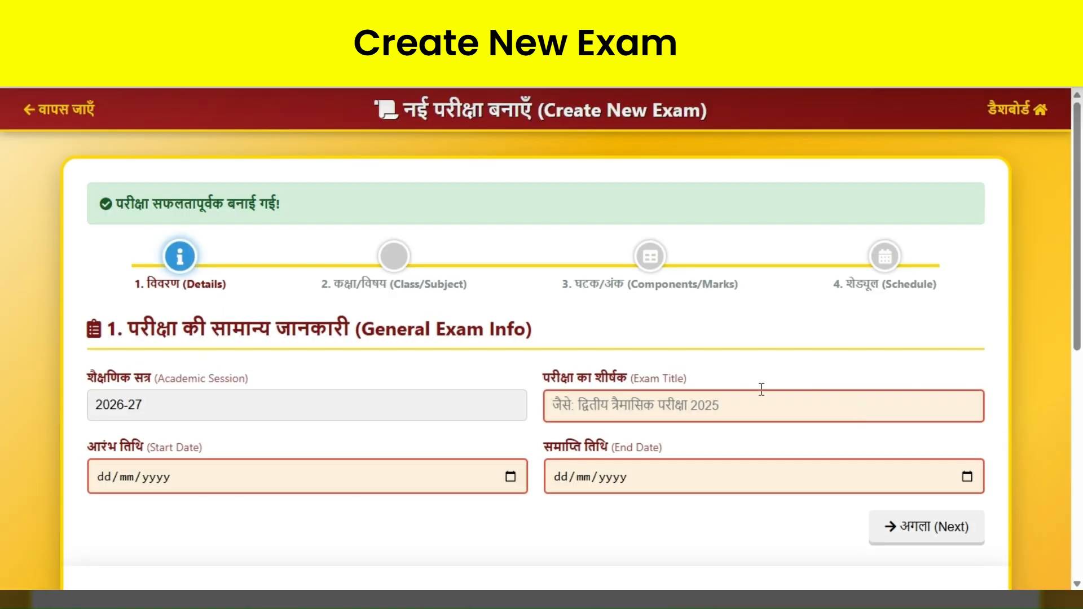
pyautogui.scroll(-5, 628, 344)
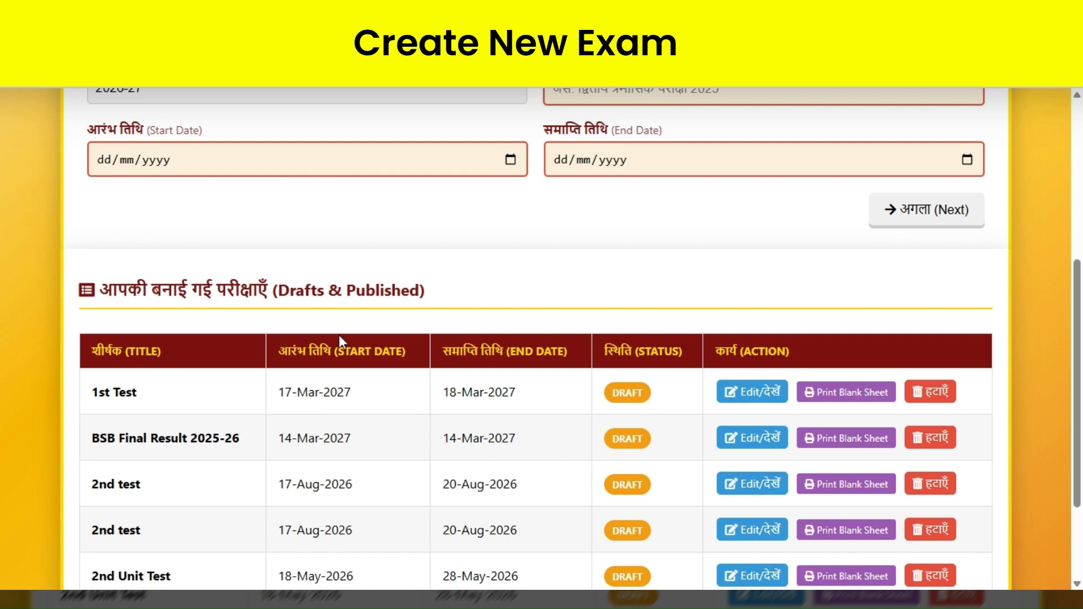
pyautogui.scroll(-1, 338, 334)
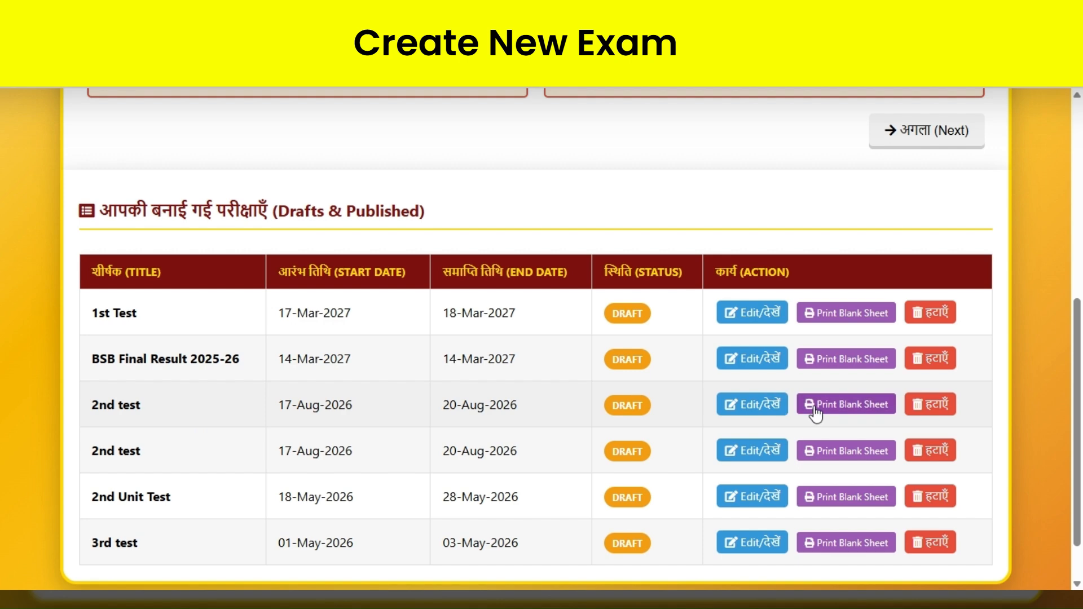
pyautogui.scroll(7, 297, 316)
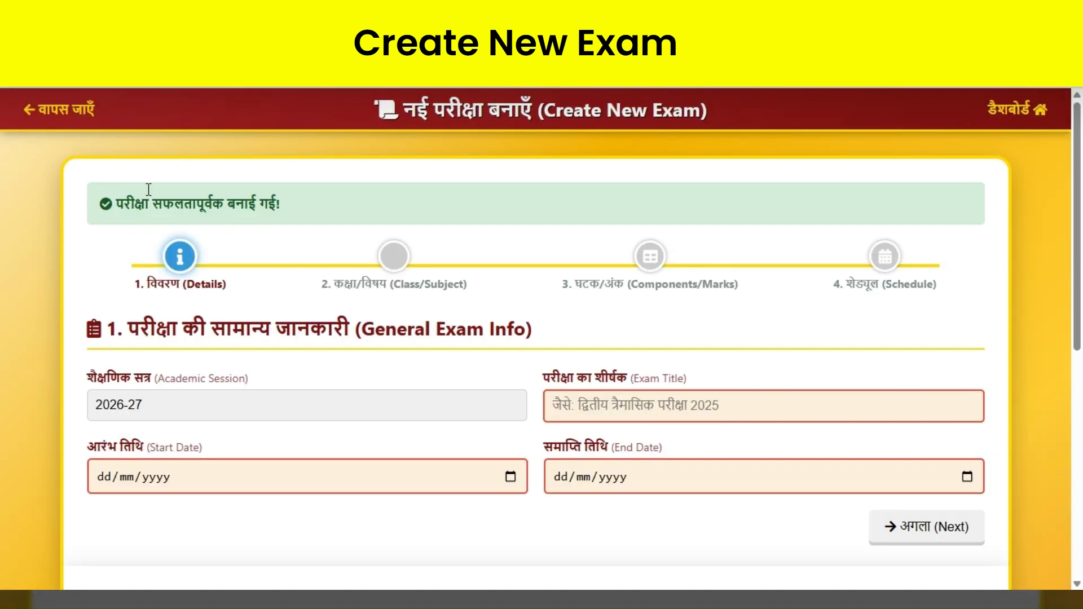
# - Open the exam time table for 2nd test, class 3rd, section A, and review its subject dates and times
pyautogui.click(87, 112)
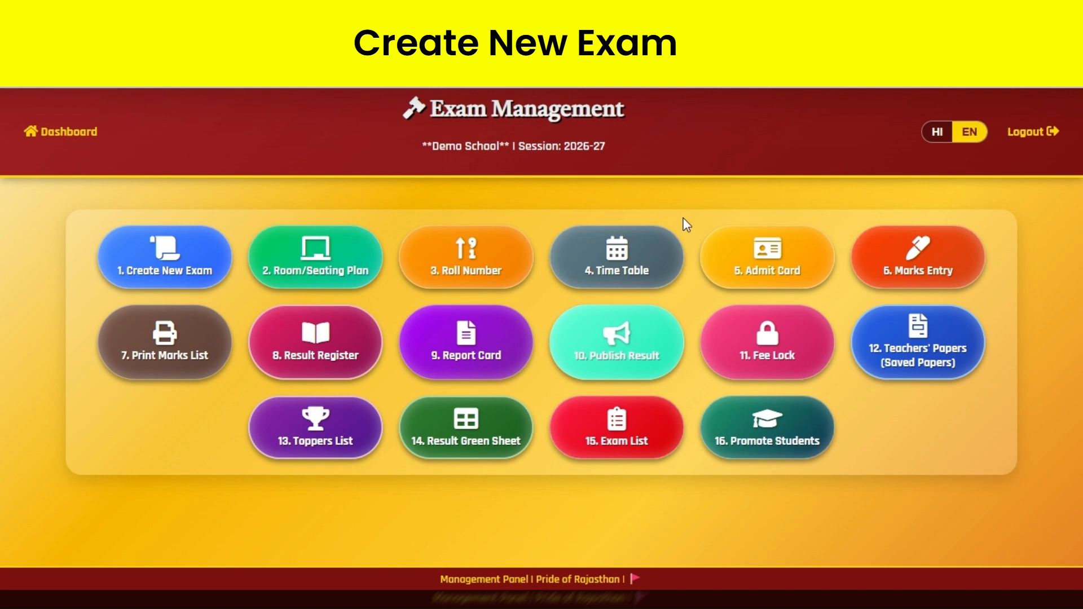
pyautogui.click(636, 270)
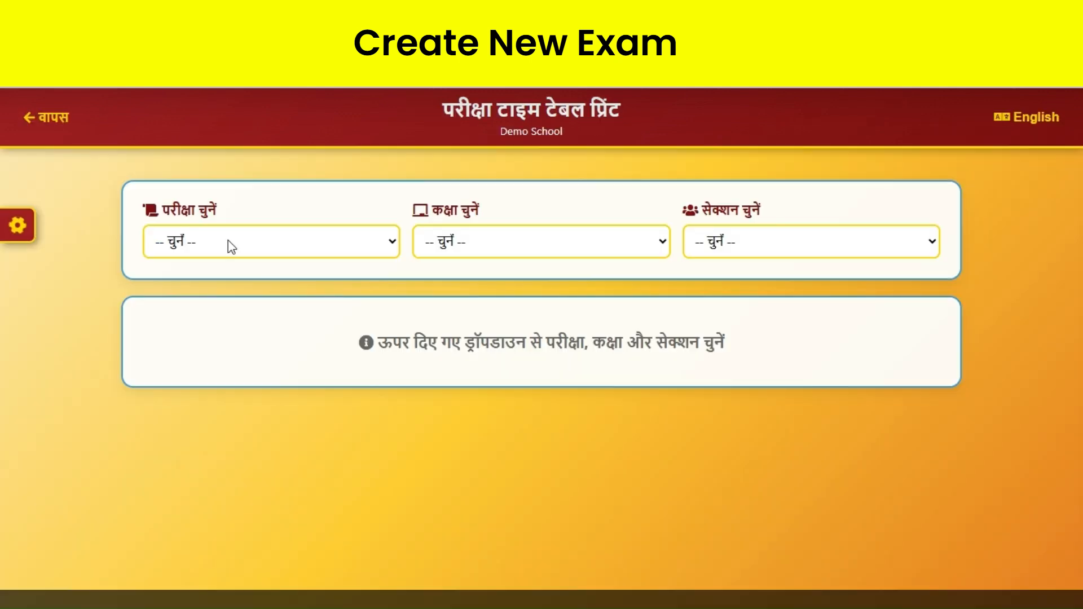
pyautogui.click(199, 336)
pyautogui.click(443, 396)
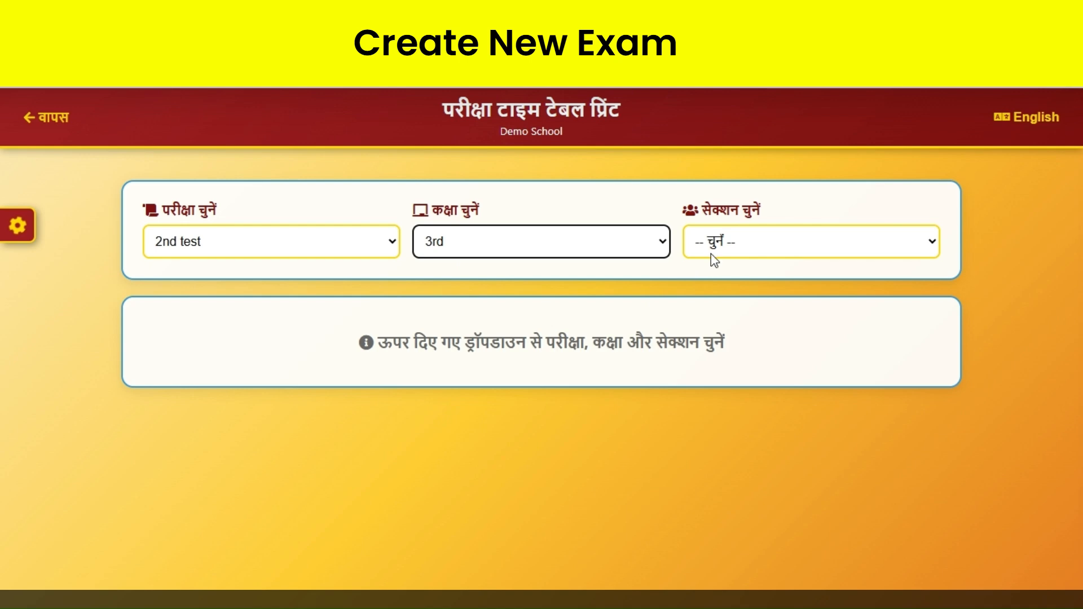
pyautogui.click(744, 295)
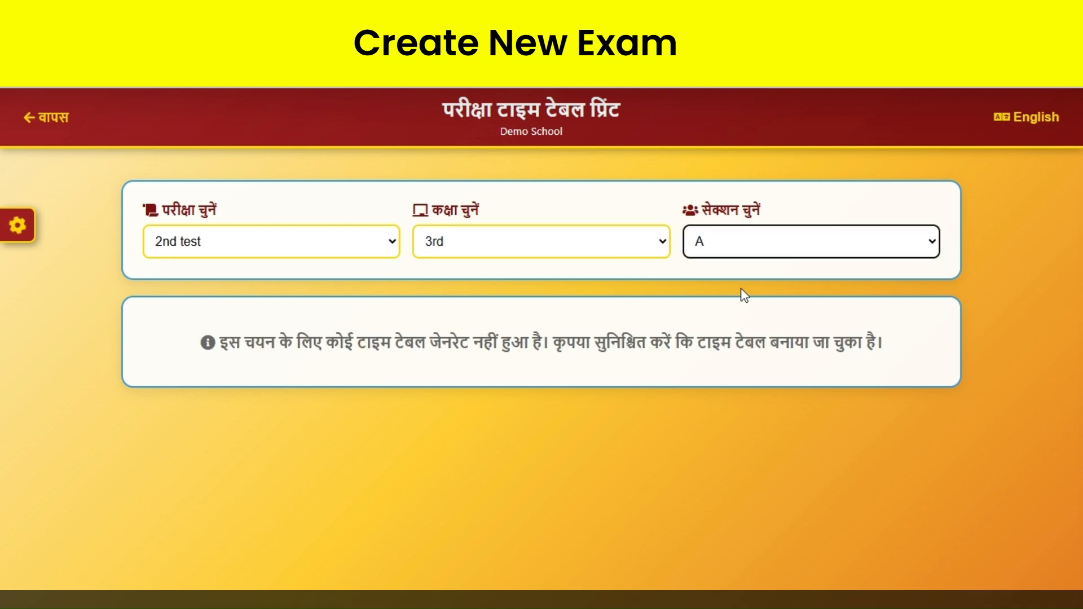
pyautogui.scroll(-3, 744, 295)
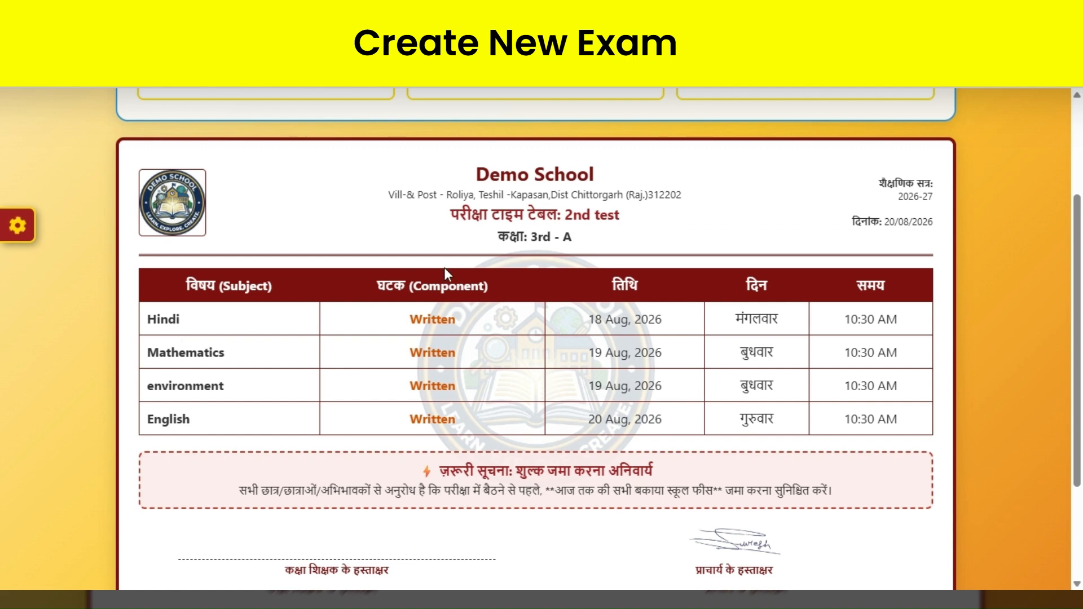
pyautogui.scroll(-2, 414, 259)
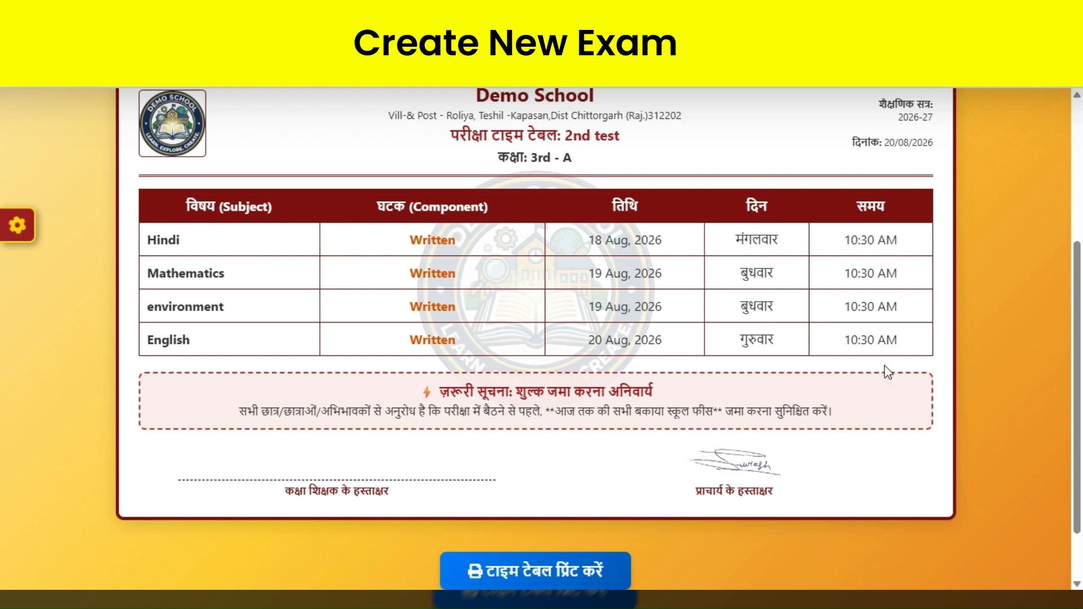
# - Display the 2nd test time table for class 4th, section A, and review its schedule
pyautogui.scroll(4, 625, 244)
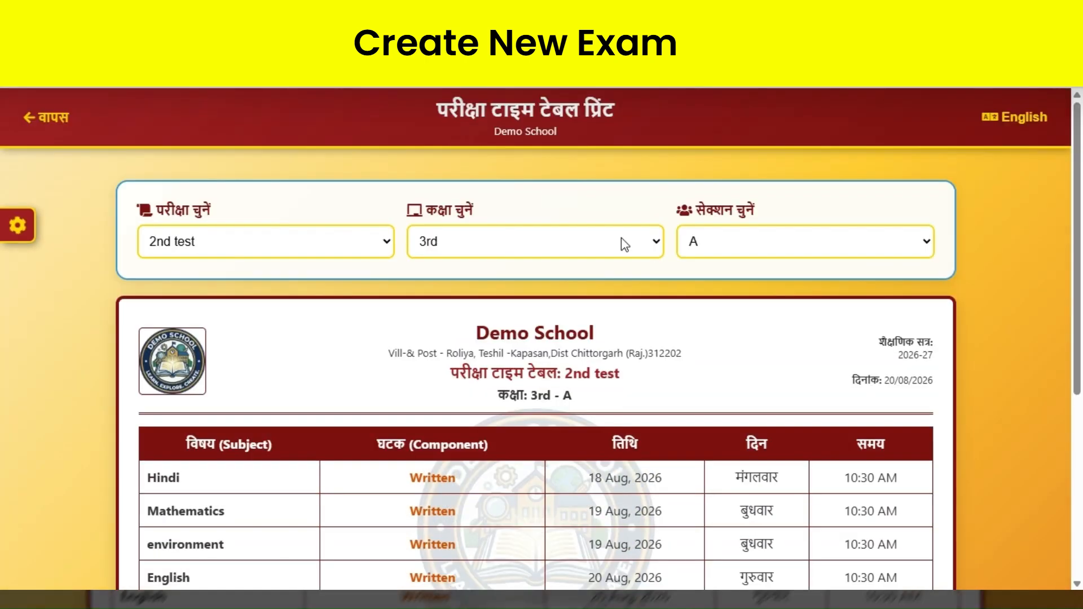
pyautogui.click(548, 248)
pyautogui.click(442, 416)
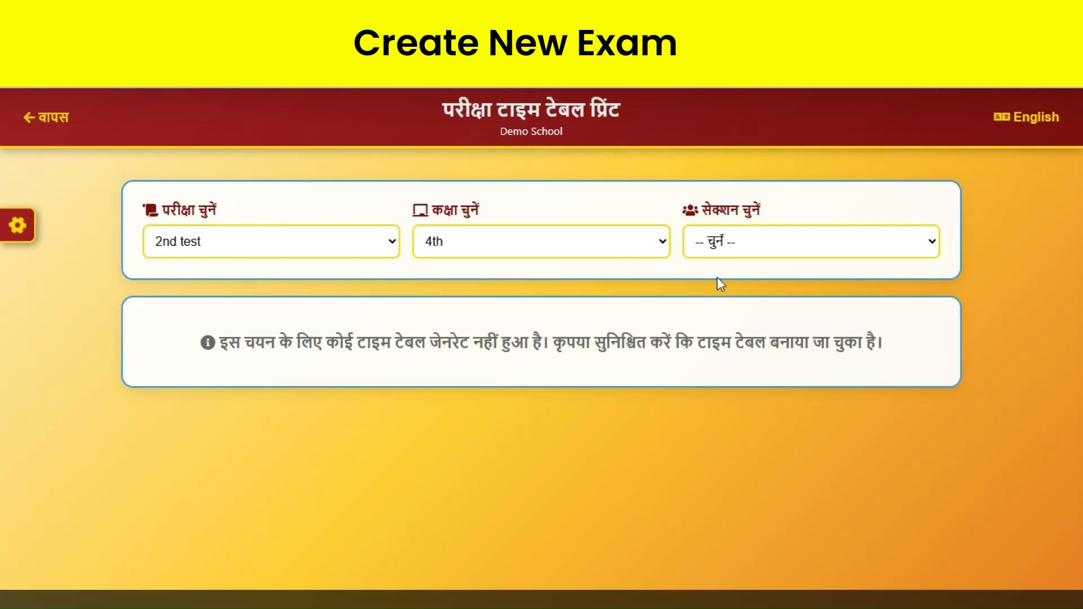
pyautogui.click(717, 298)
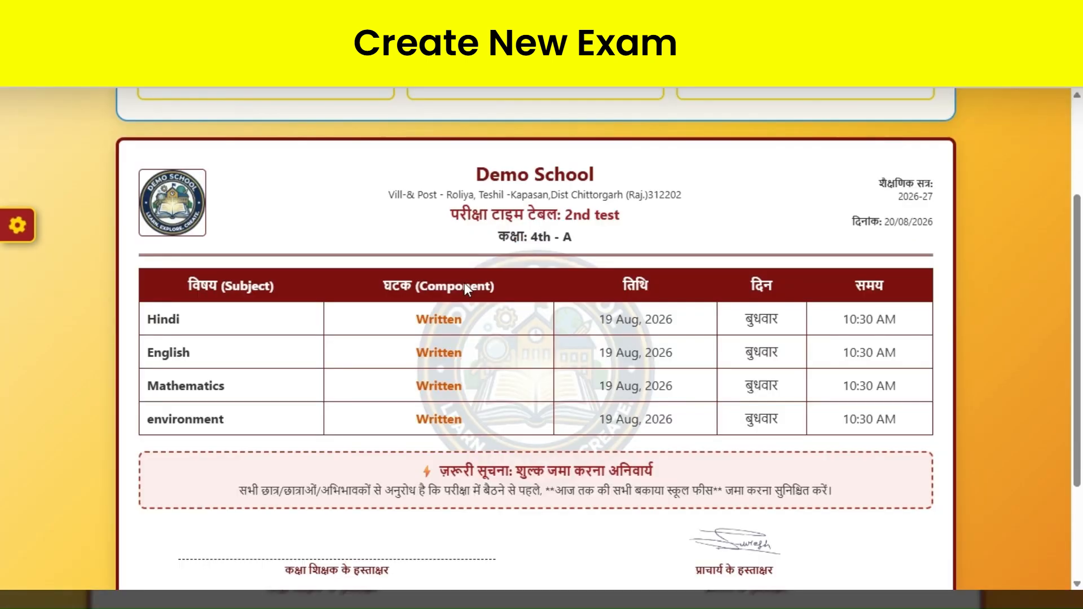
pyautogui.scroll(-4, 465, 283)
pyautogui.scroll(3, 245, 279)
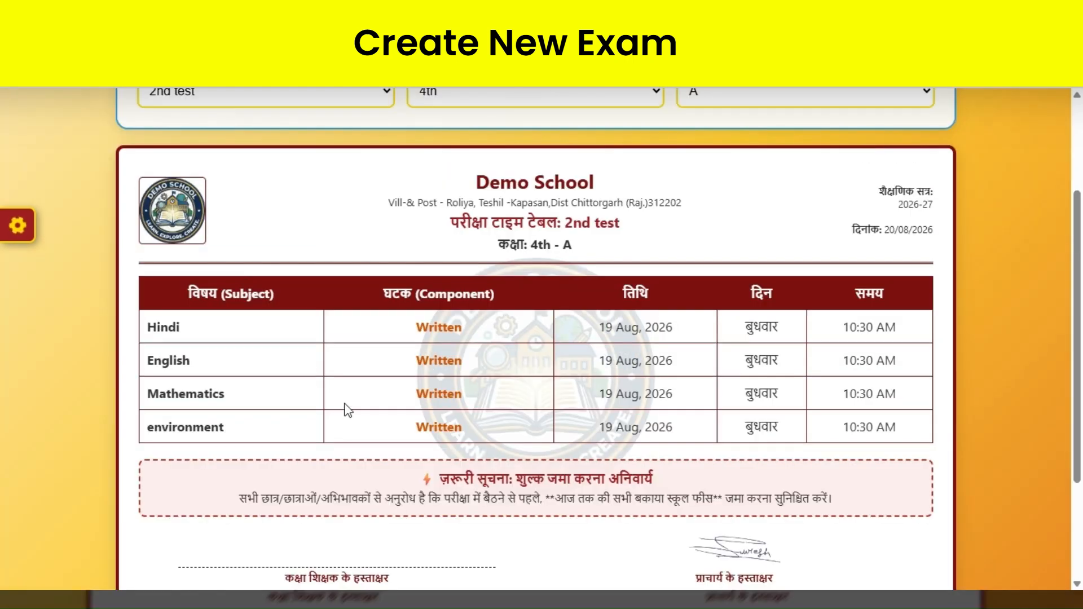
pyautogui.scroll(-1, 345, 407)
pyautogui.scroll(4, 345, 401)
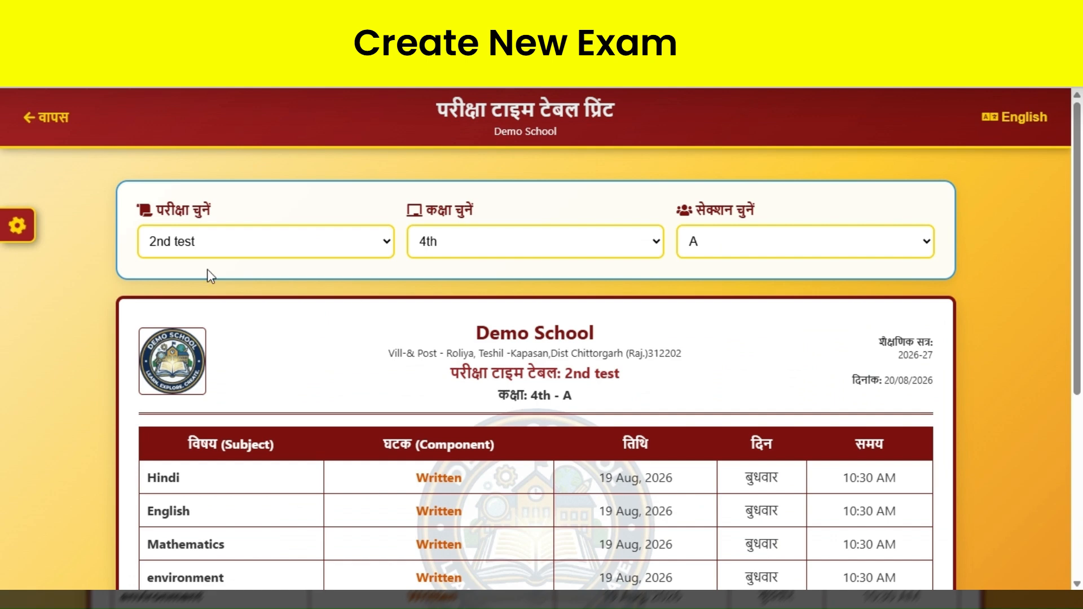
# - Generate the admit cards for 2nd test, class 4th, section A, and review the students' cards and their time tables
pyautogui.click(33, 116)
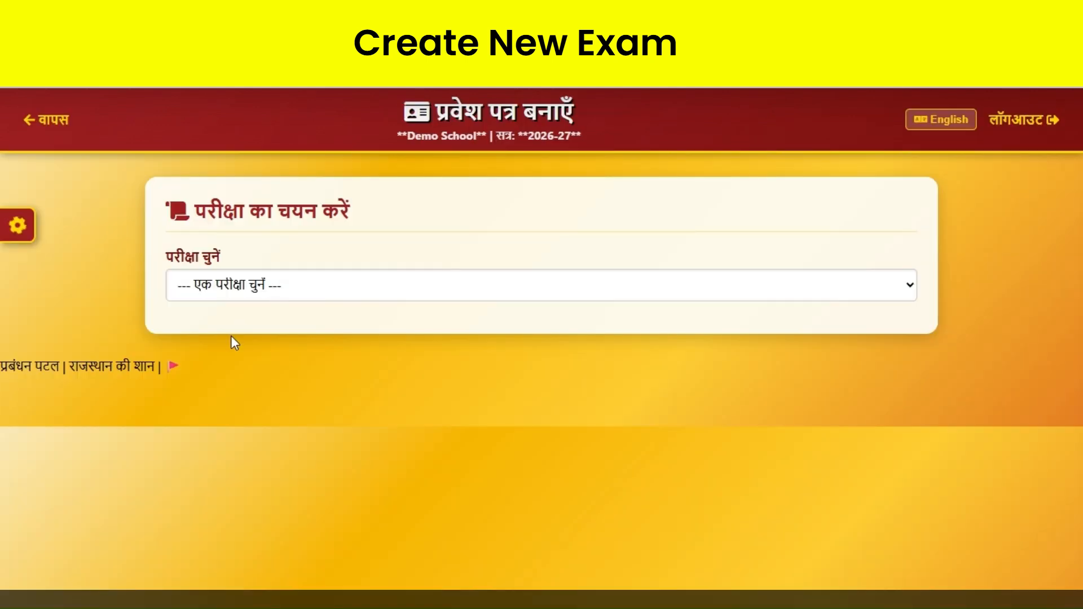
pyautogui.click(242, 386)
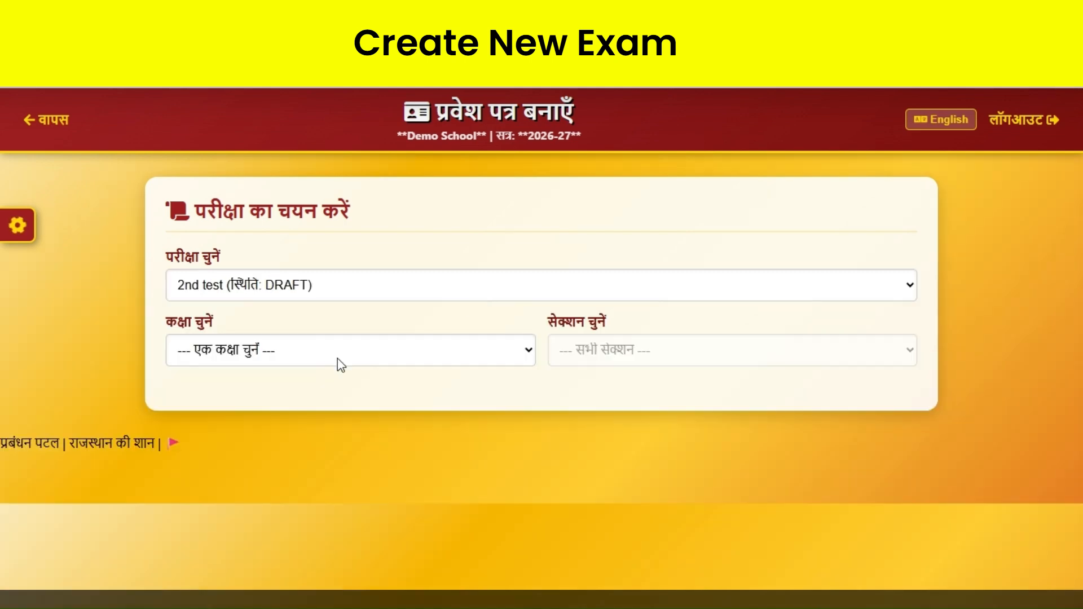
pyautogui.click(337, 357)
pyautogui.click(362, 392)
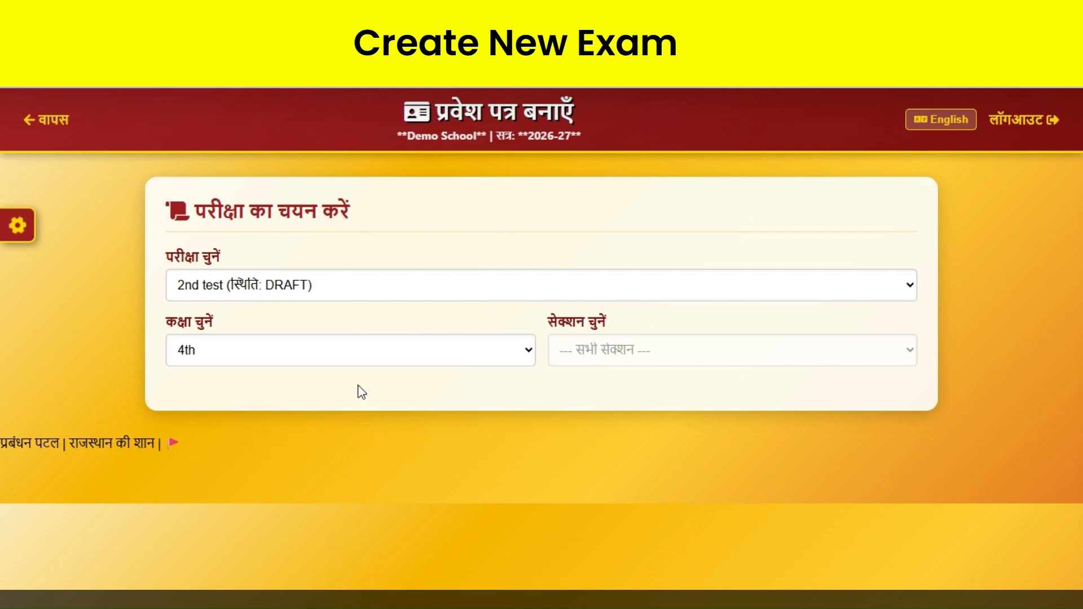
pyautogui.click(643, 354)
pyautogui.click(588, 400)
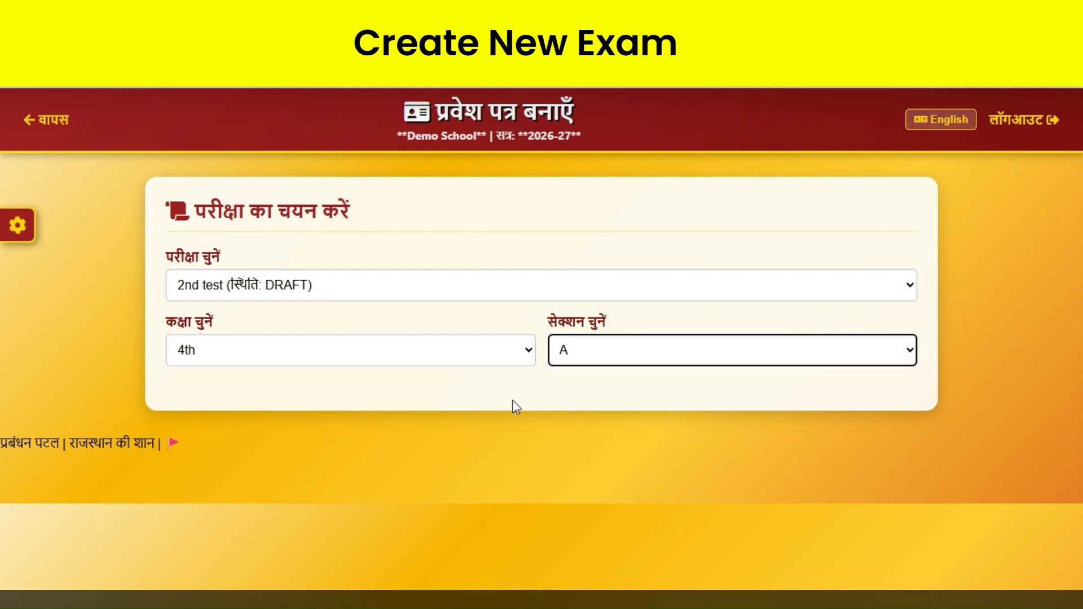
pyautogui.scroll(-12, 513, 406)
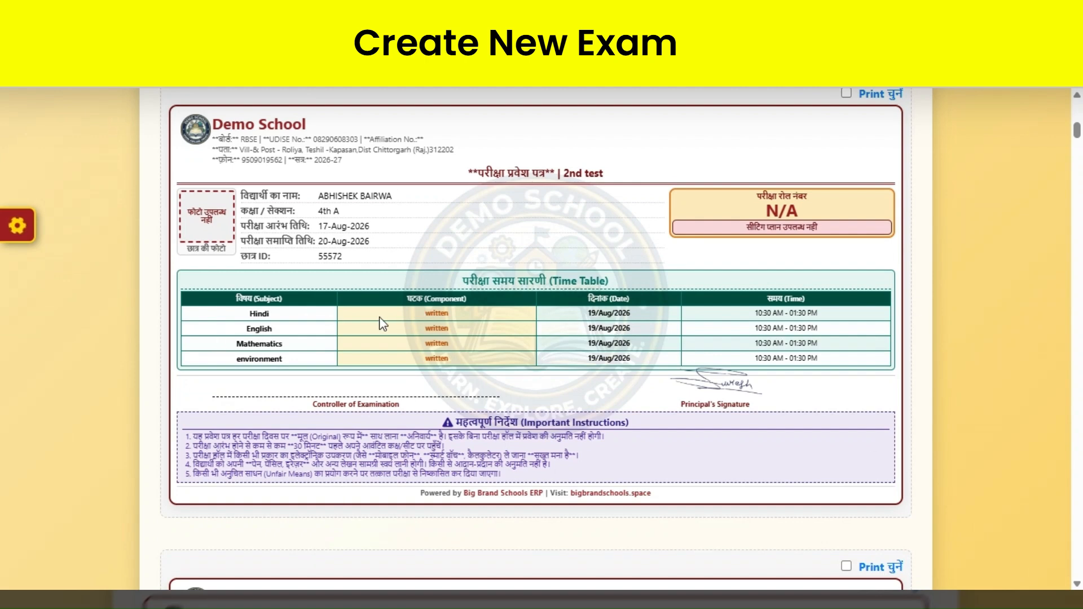
pyautogui.scroll(-10, 615, 309)
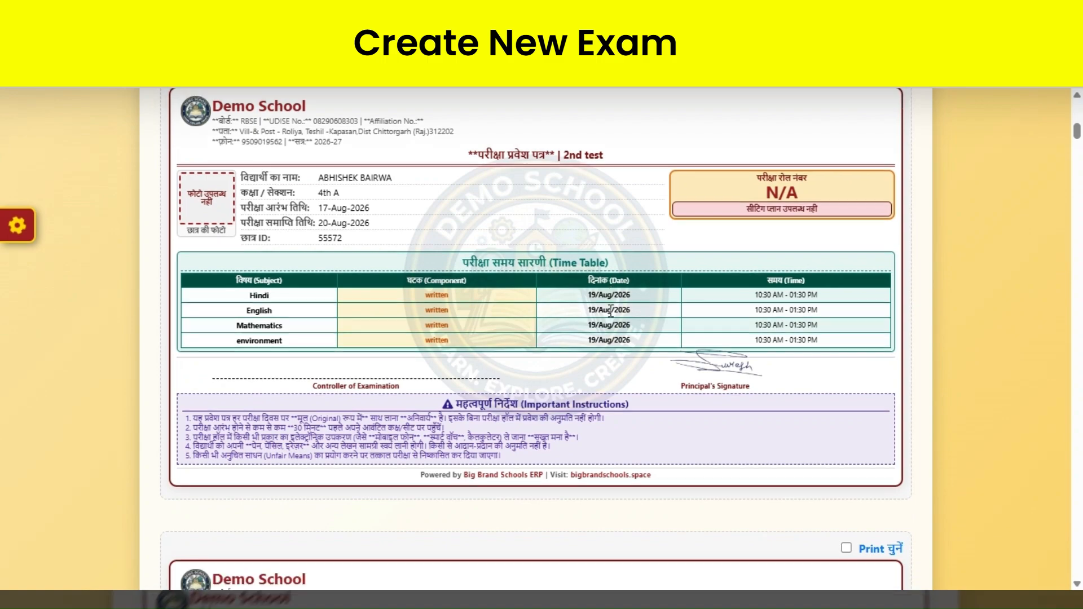
pyautogui.scroll(-15, 611, 311)
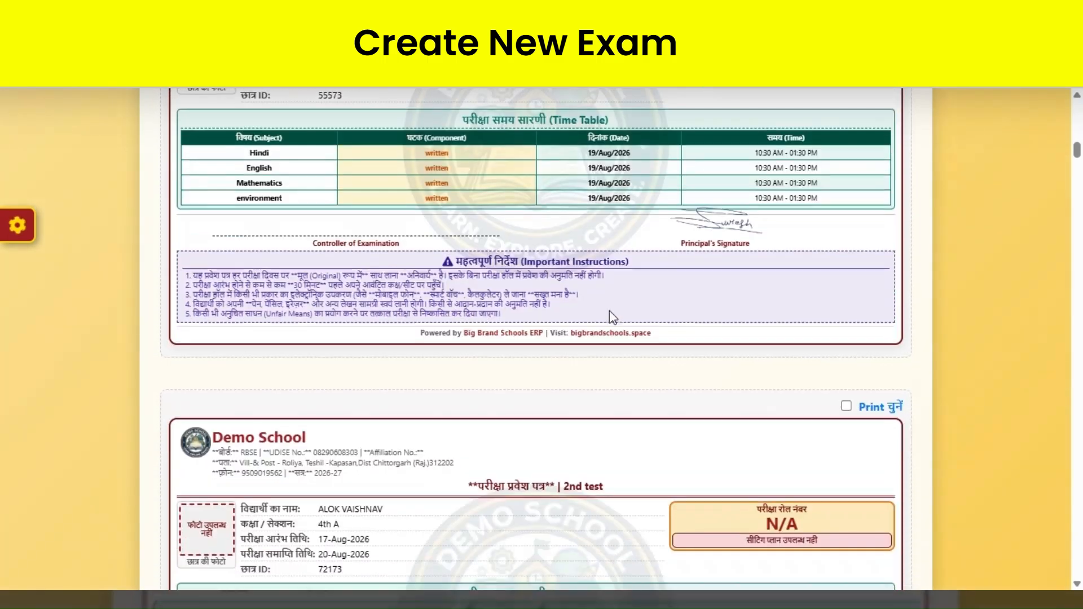
pyautogui.scroll(20, 489, 316)
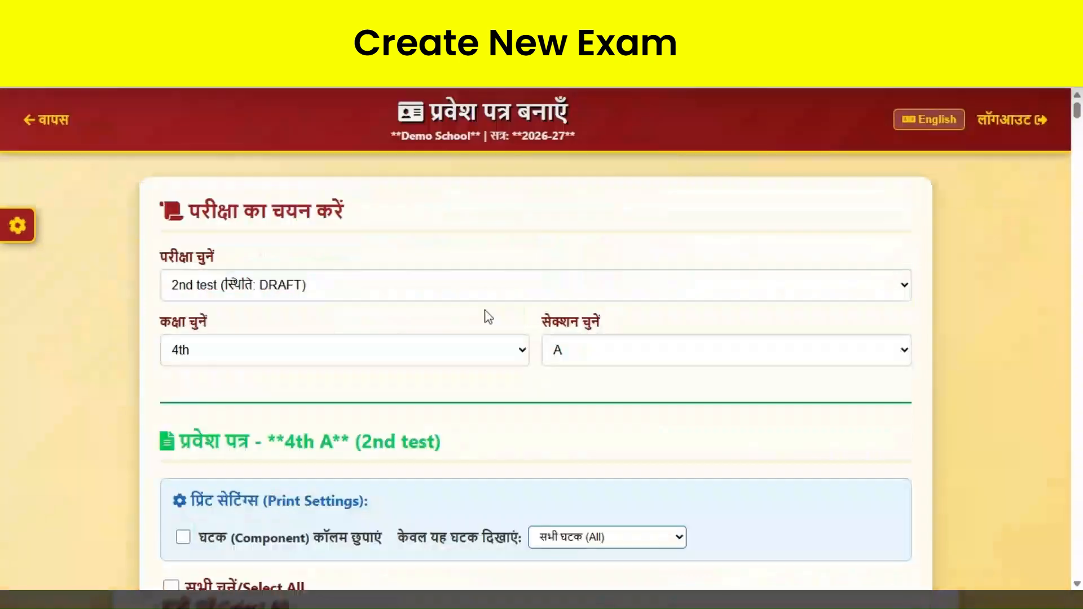
pyautogui.click(44, 120)
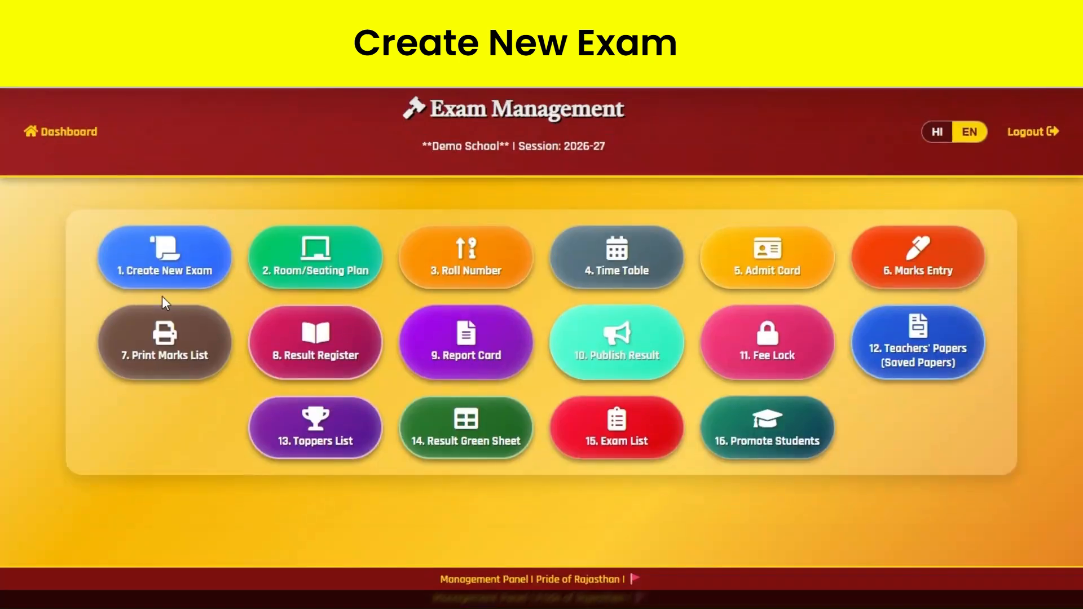
# - Return to exam creation and open the first 2nd test in the drafts and published list for editing
pyautogui.click(172, 276)
pyautogui.scroll(-5, 580, 356)
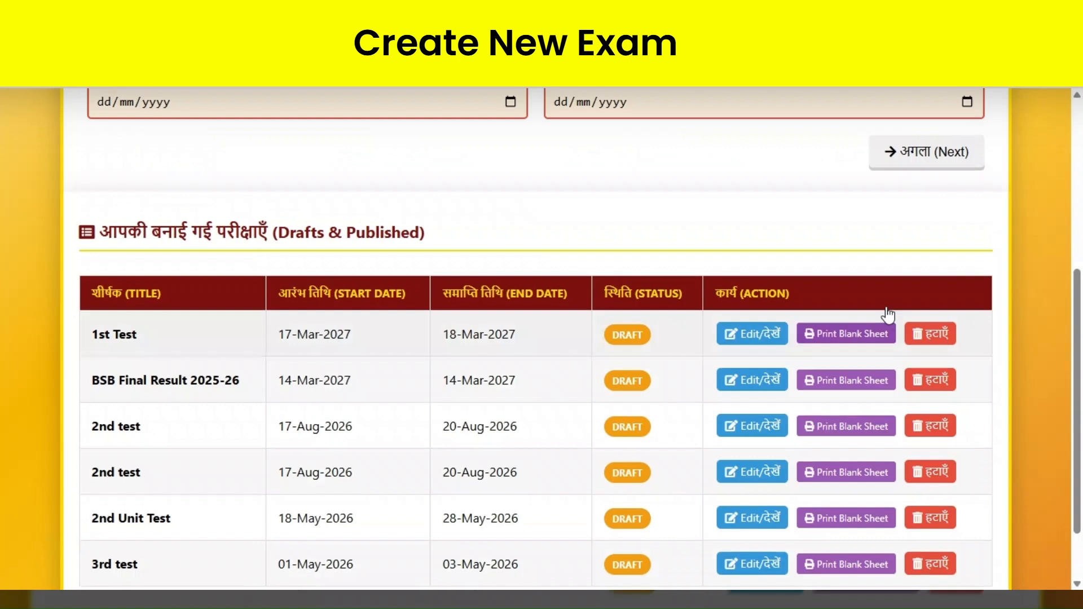
pyautogui.scroll(4, 193, 251)
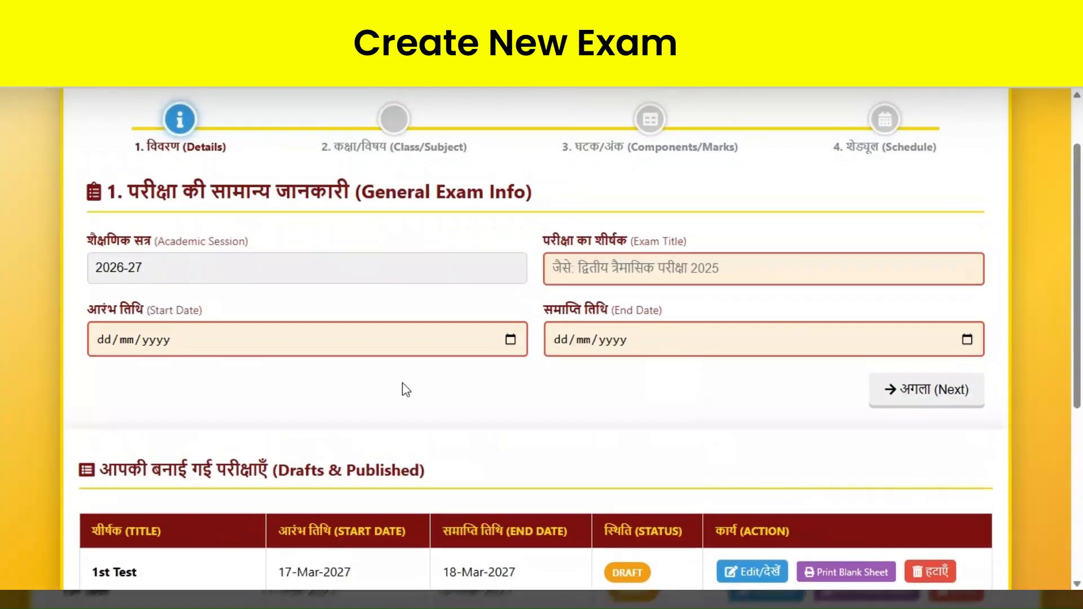
pyautogui.scroll(-5, 476, 363)
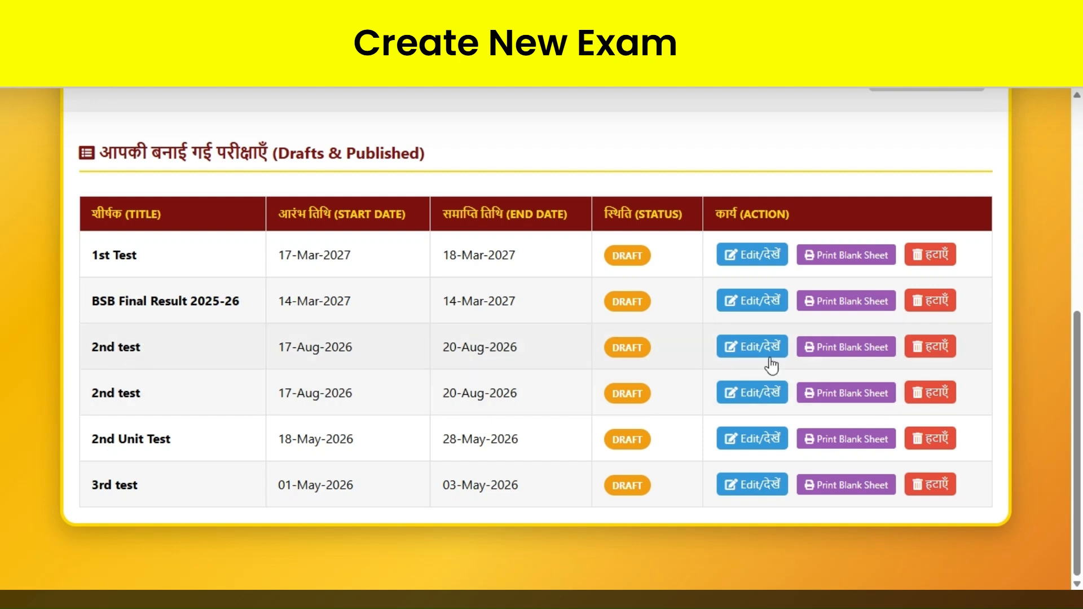
pyautogui.click(746, 352)
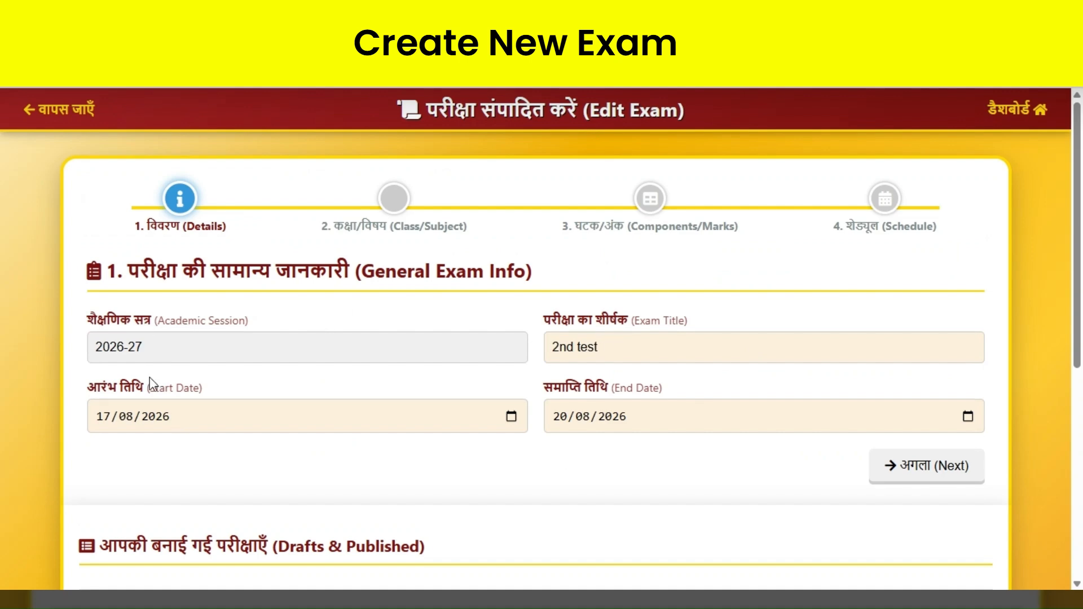
# - Proceed to the exam's class and subject selection and review the subjects assigned to classes 3rd to 8th
pyautogui.click(942, 474)
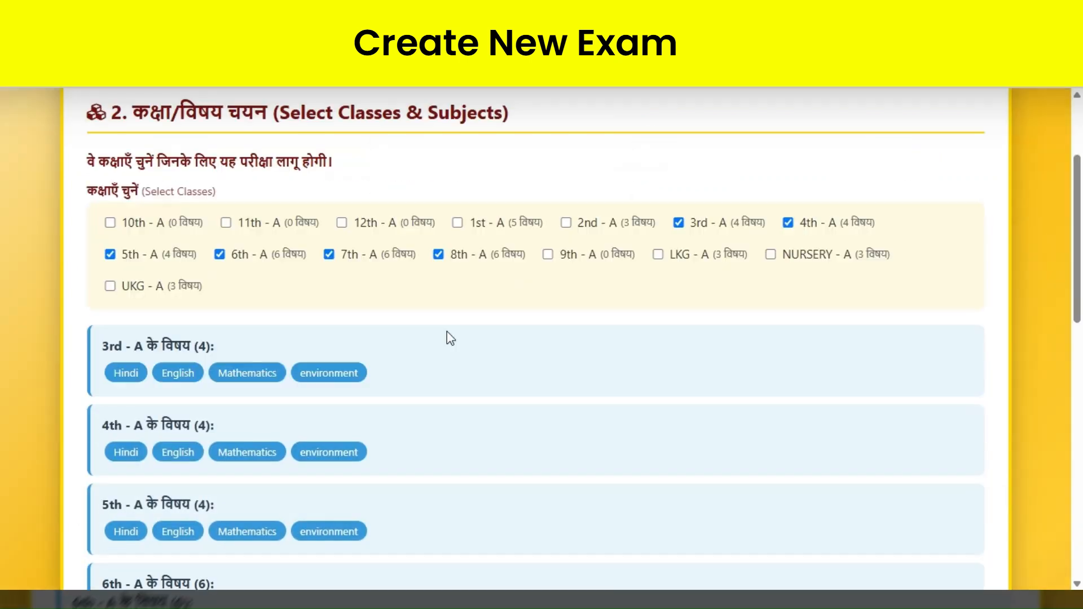
pyautogui.scroll(-4, 329, 418)
pyautogui.scroll(5, 348, 354)
pyautogui.scroll(-3, 221, 252)
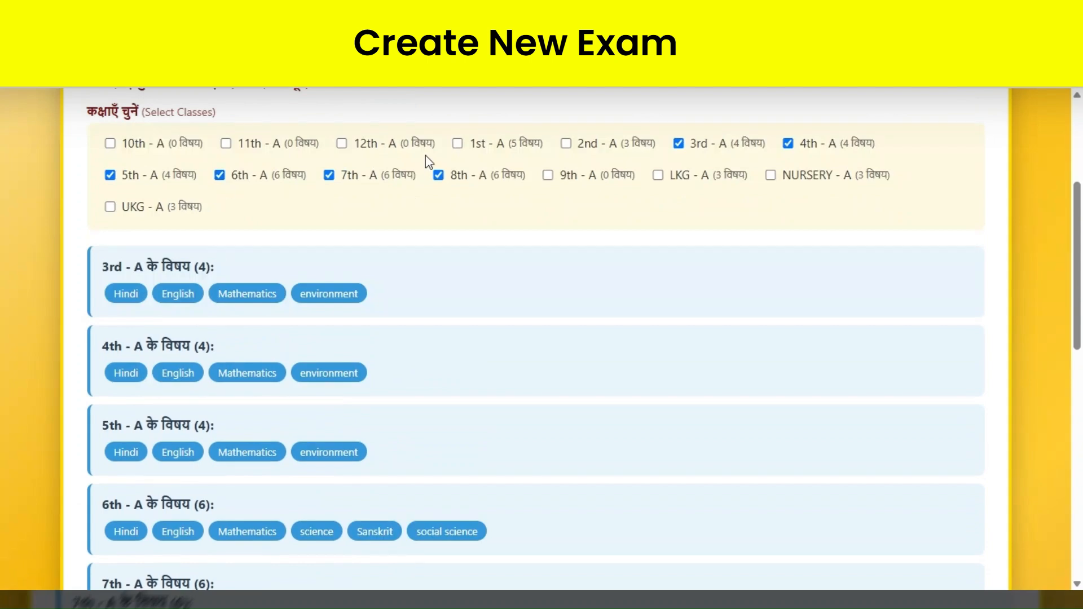
pyautogui.scroll(-12, 752, 299)
pyautogui.scroll(4, 886, 323)
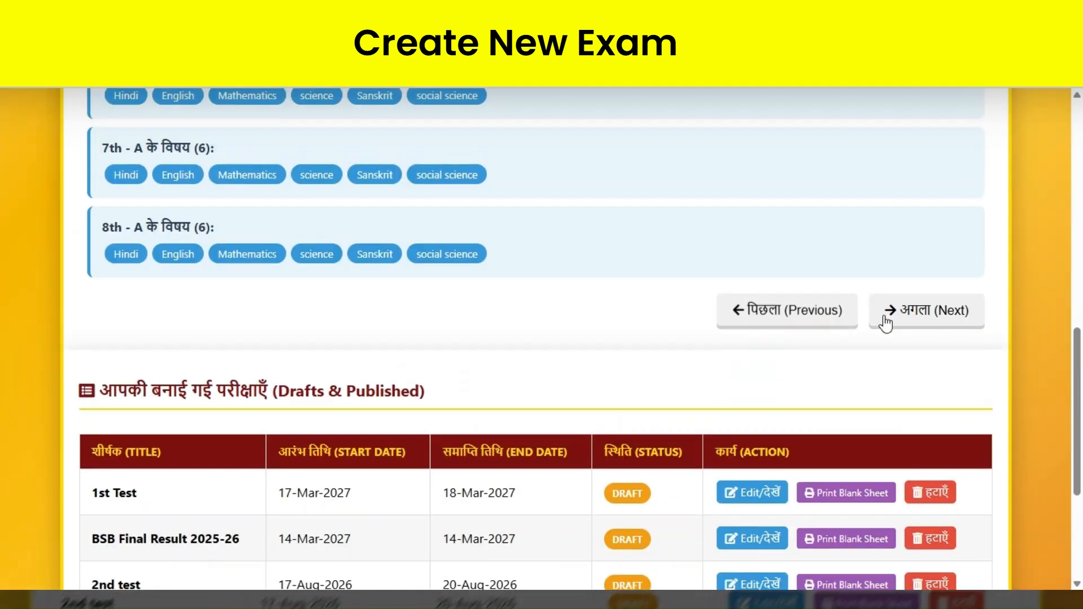
# - Proceed to the components and marks stage and review the maximum and pass marks of every subject
pyautogui.click(886, 322)
pyautogui.scroll(-10, 338, 309)
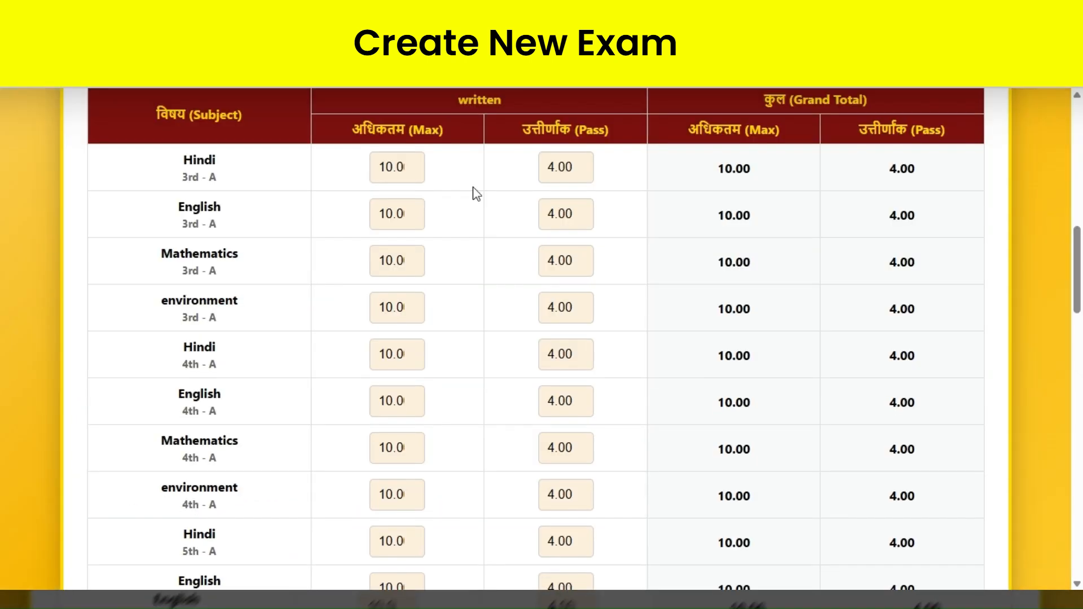
pyautogui.scroll(-18, 398, 353)
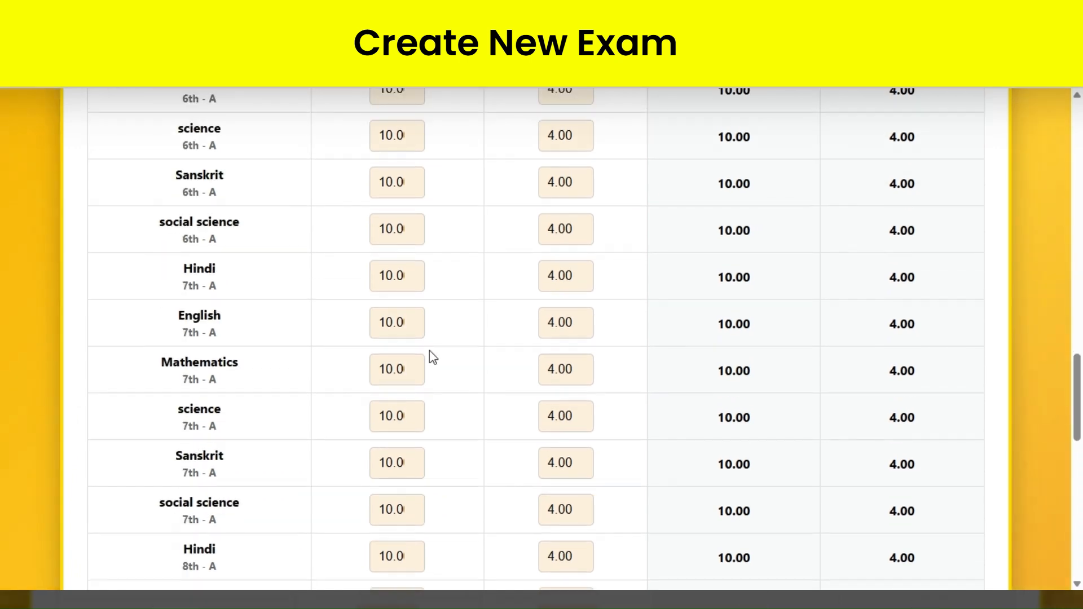
pyautogui.scroll(-3, 468, 344)
# - Review the exam dates and times in the schedule, save the exam changes, and return to exam management
pyautogui.click(892, 309)
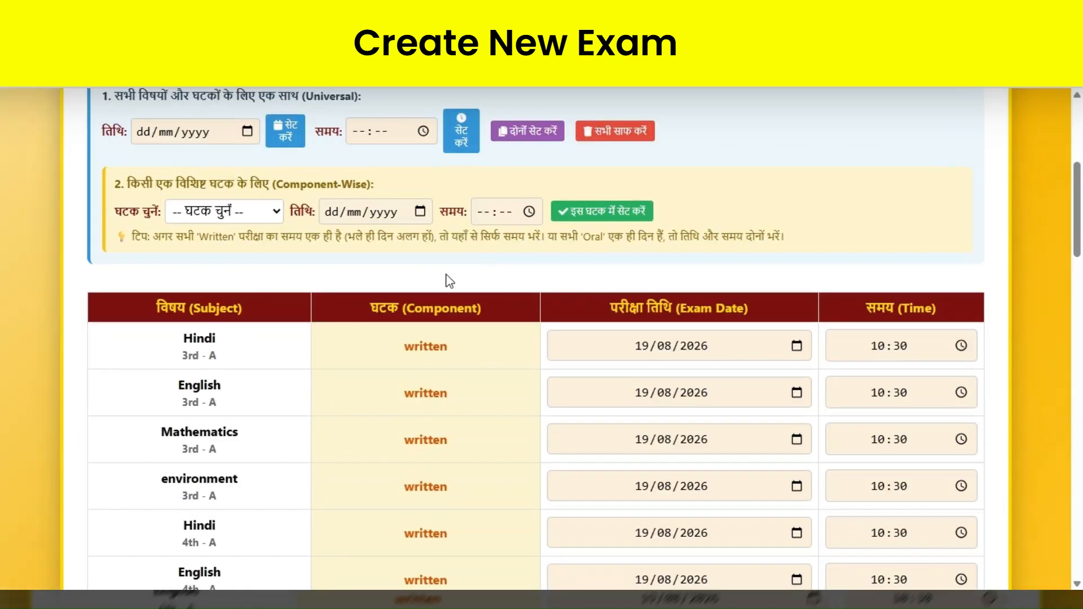
pyautogui.scroll(-3, 564, 282)
pyautogui.scroll(-18, 882, 208)
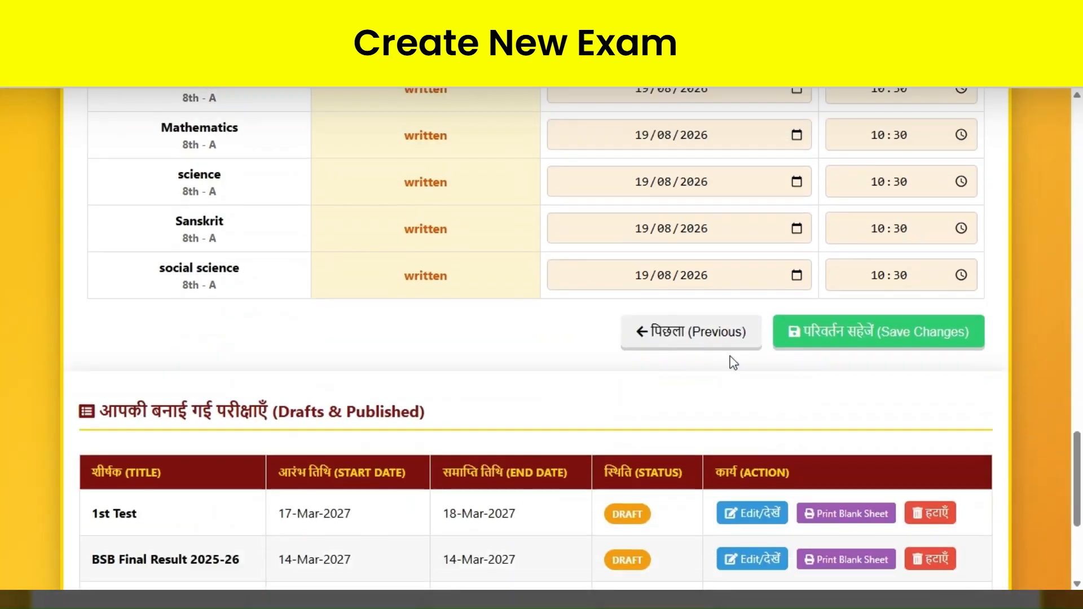
pyautogui.click(869, 337)
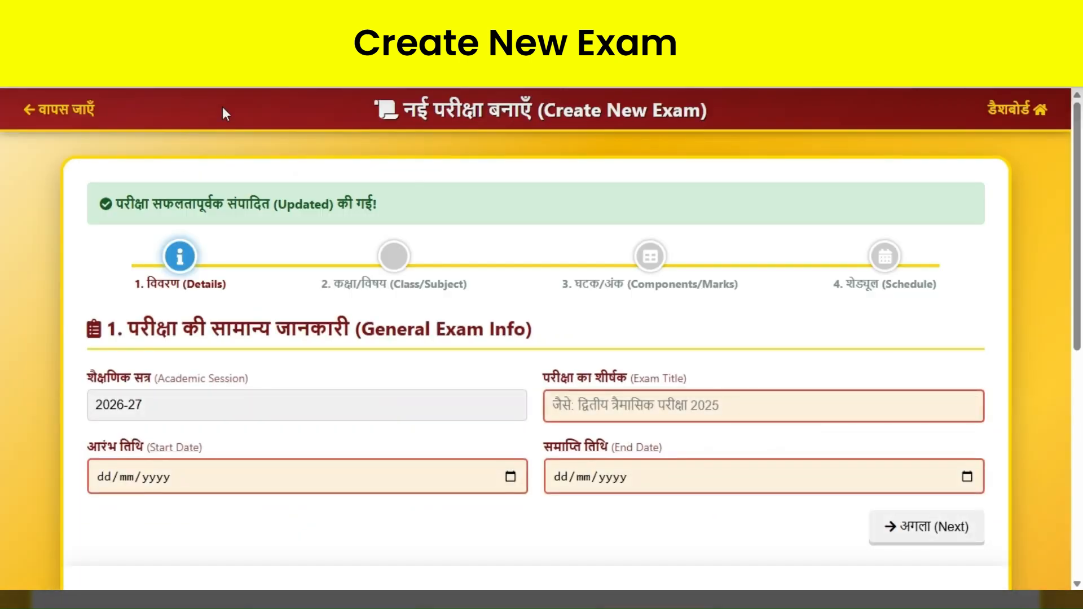
pyautogui.click(82, 115)
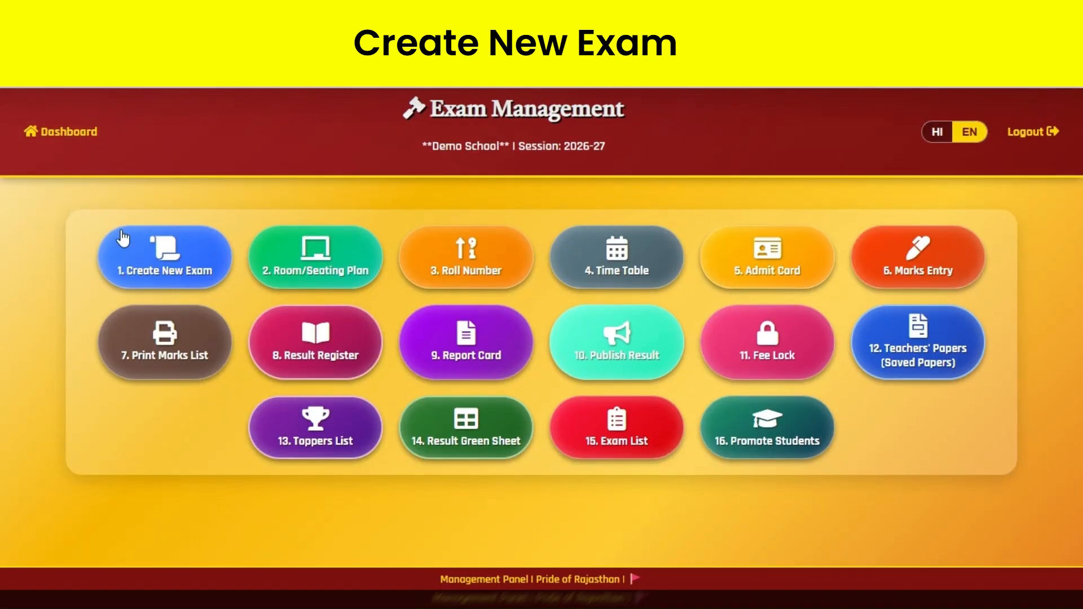